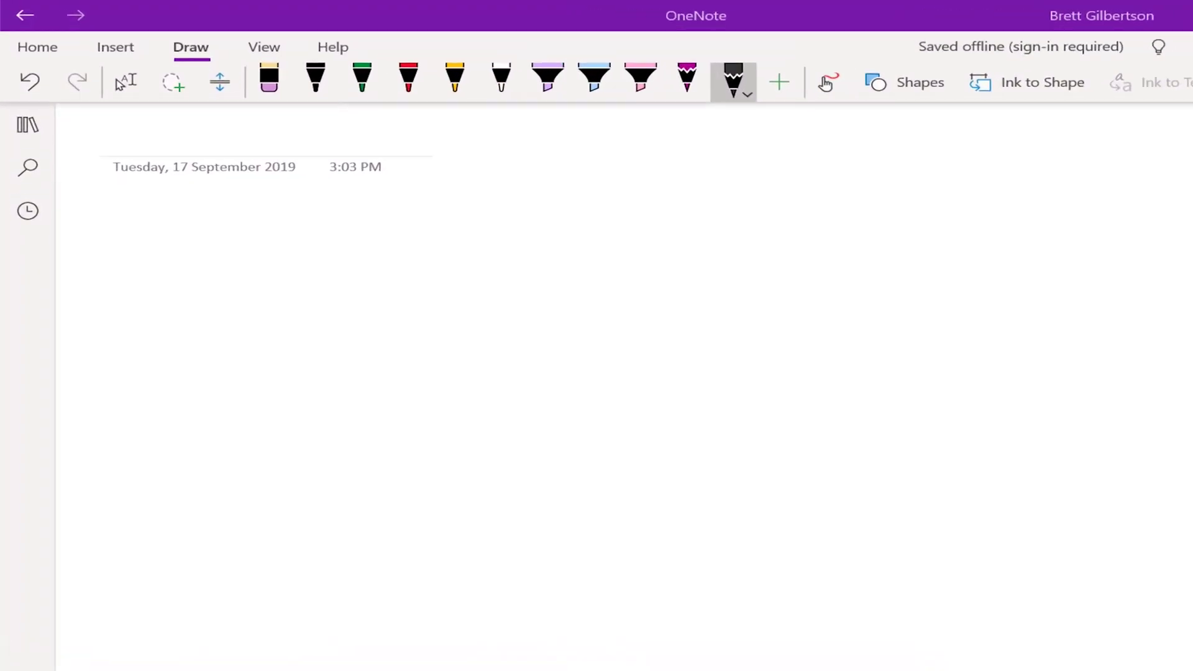
- Apply the second-smallest grid line spacing to the blank page
left_click(387, 69)
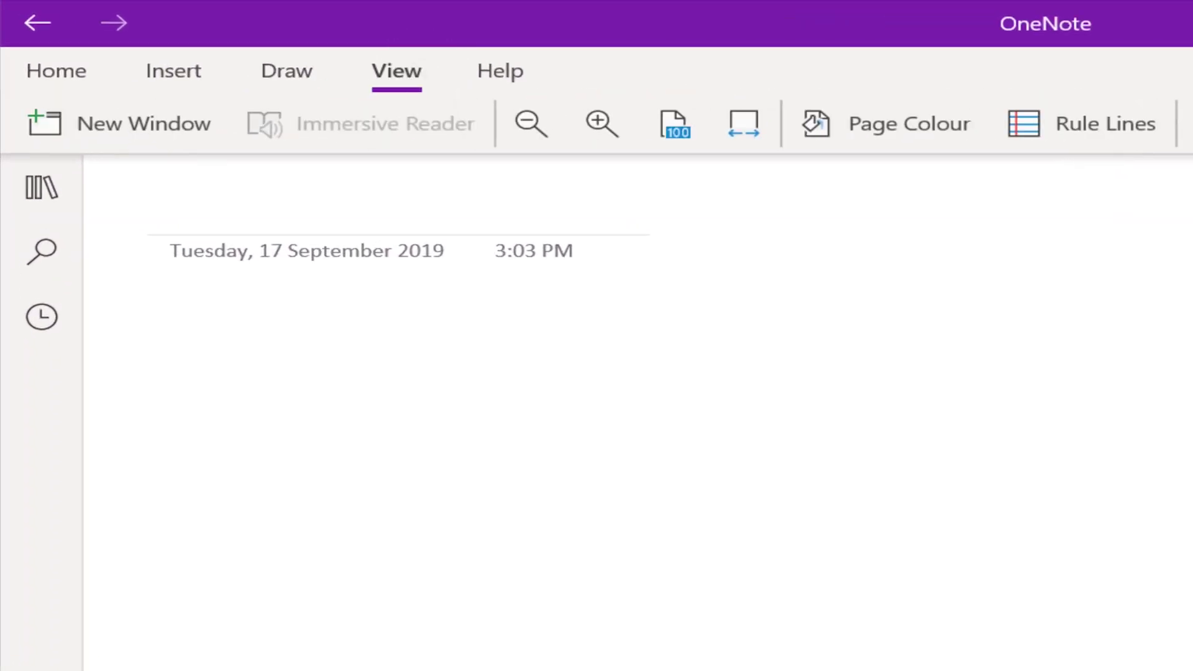
left_click(997, 123)
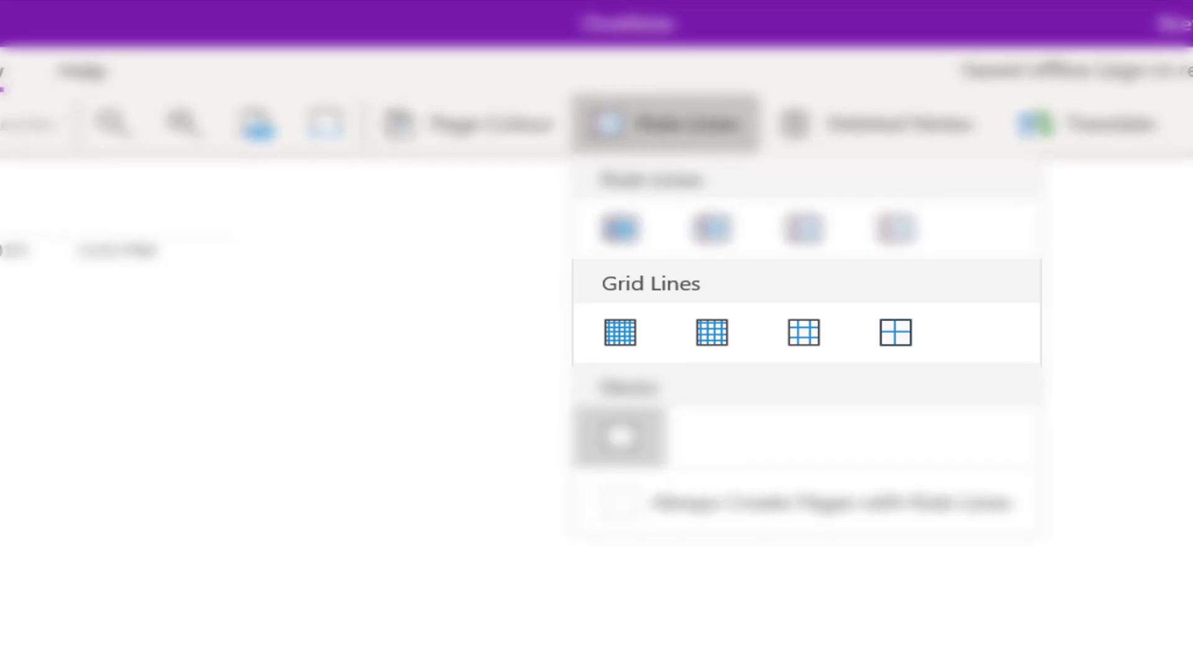
left_click(712, 332)
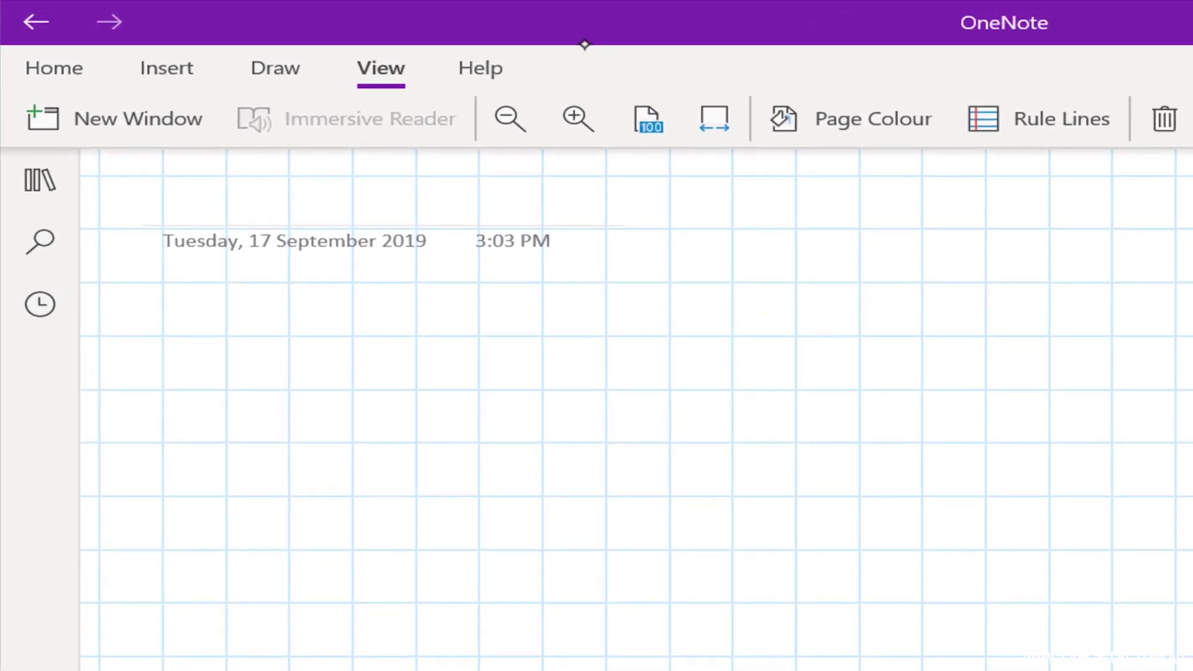
- Handwrite the sum "10 + 10 =" in black ink below the page date
left_click_drag(396, 322, 399, 385)
left_click_drag(451, 331, 452, 333)
left_click_drag(562, 328, 565, 383)
left_click_drag(537, 362, 601, 352)
left_click_drag(667, 328, 669, 375)
left_click_drag(718, 329, 720, 331)
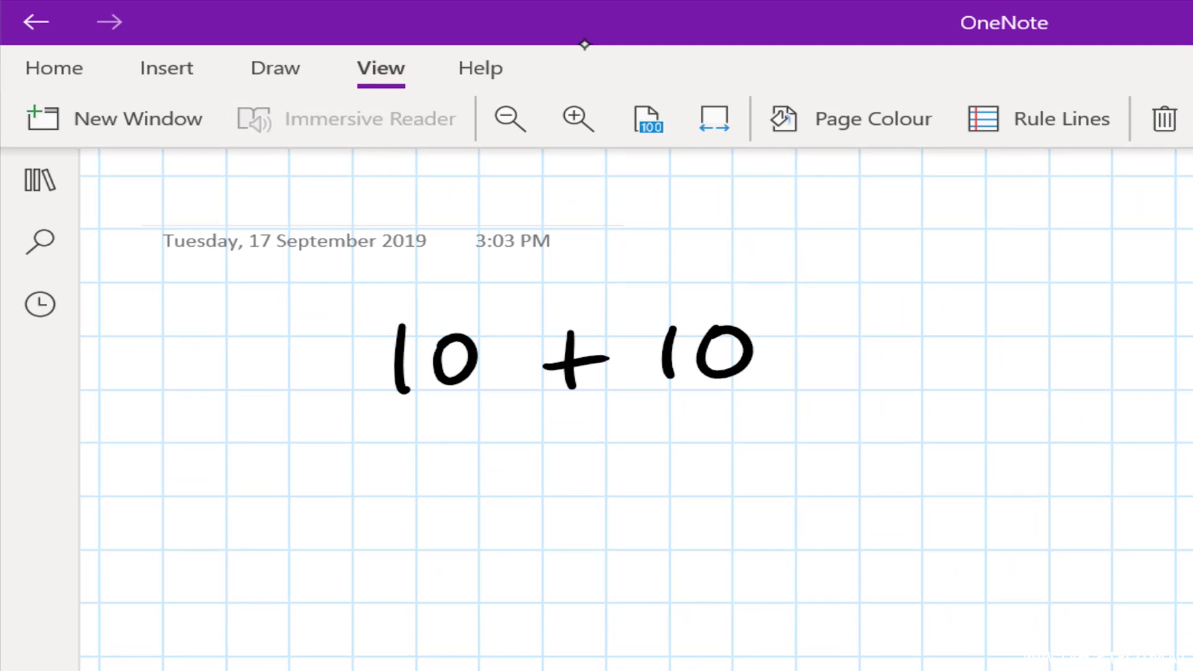
left_click_drag(824, 335, 863, 331)
left_click_drag(824, 355, 862, 350)
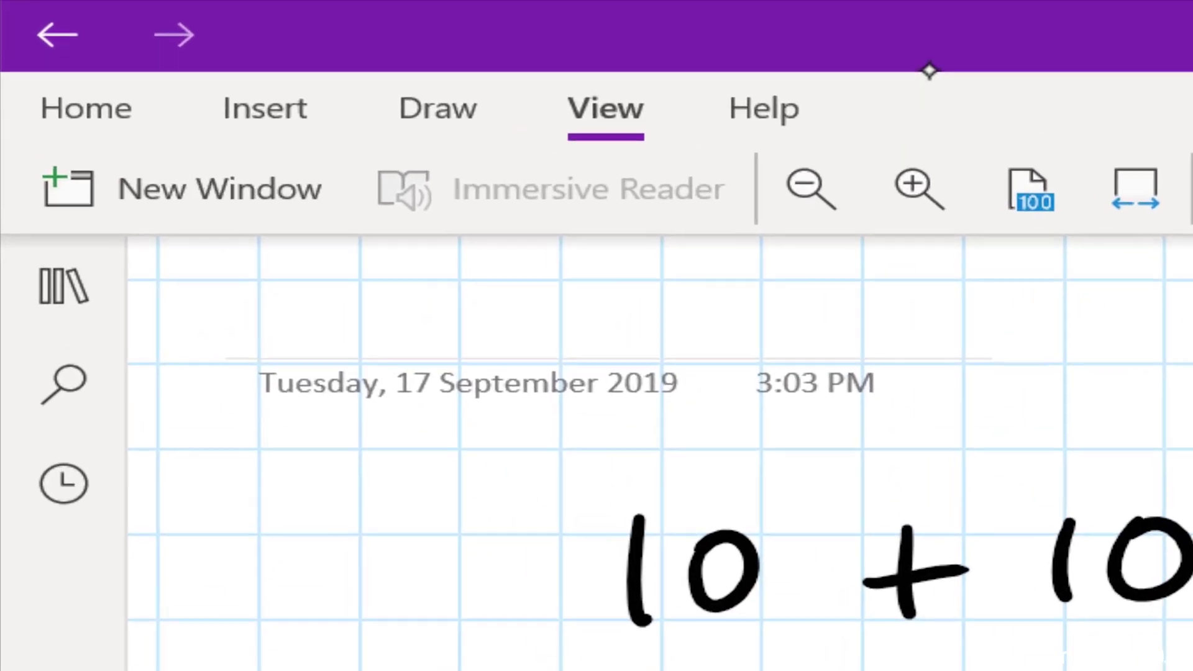
- Lasso-select the handwritten sum and open it in the Maths tool
left_click(543, 133)
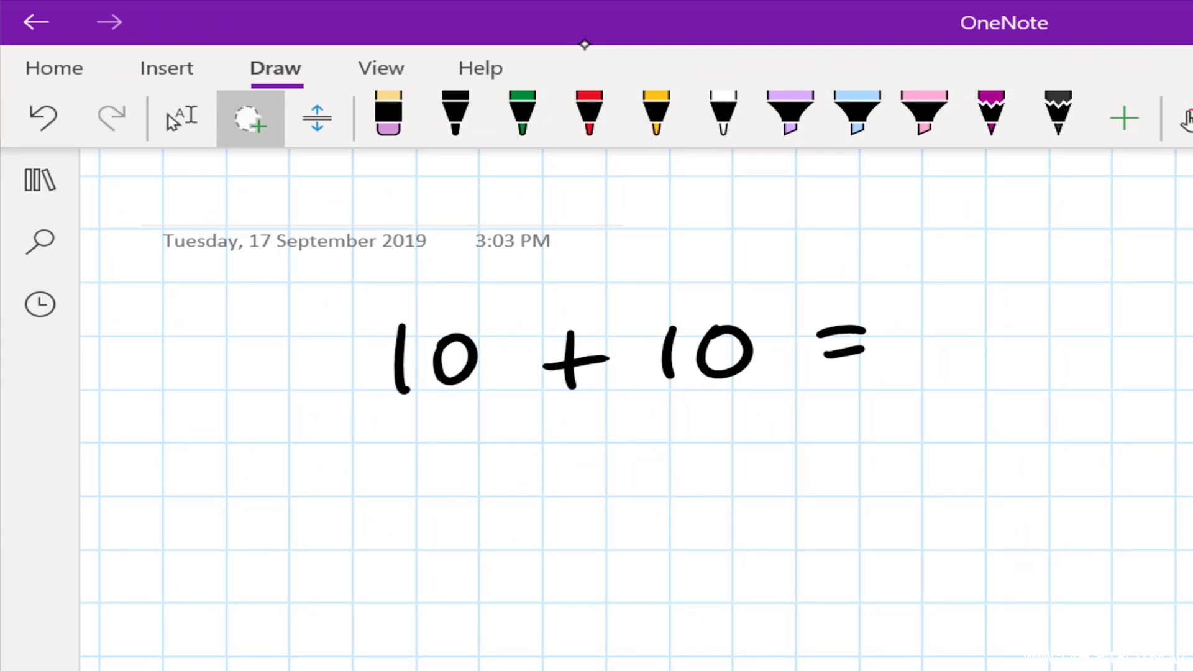
mouse_move(368, 303)
left_mouse_down()
mouse_move(426, 453)
mouse_move(886, 439)
mouse_move(917, 274)
mouse_move(373, 303)
left_mouse_up()
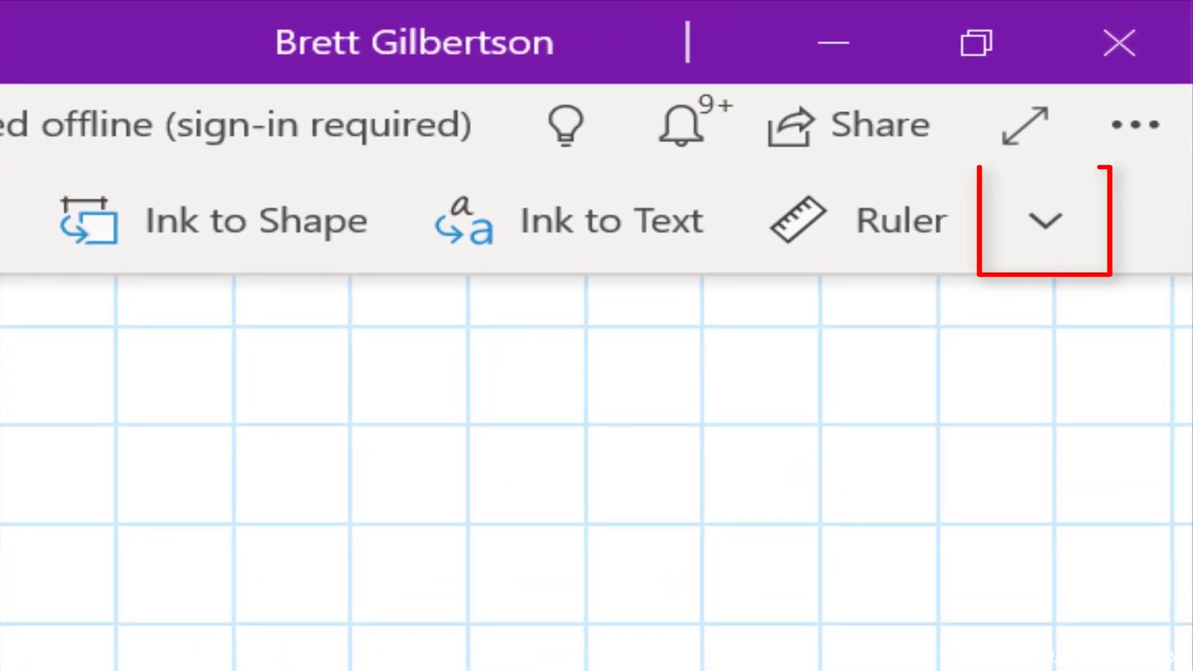
left_click(1045, 220)
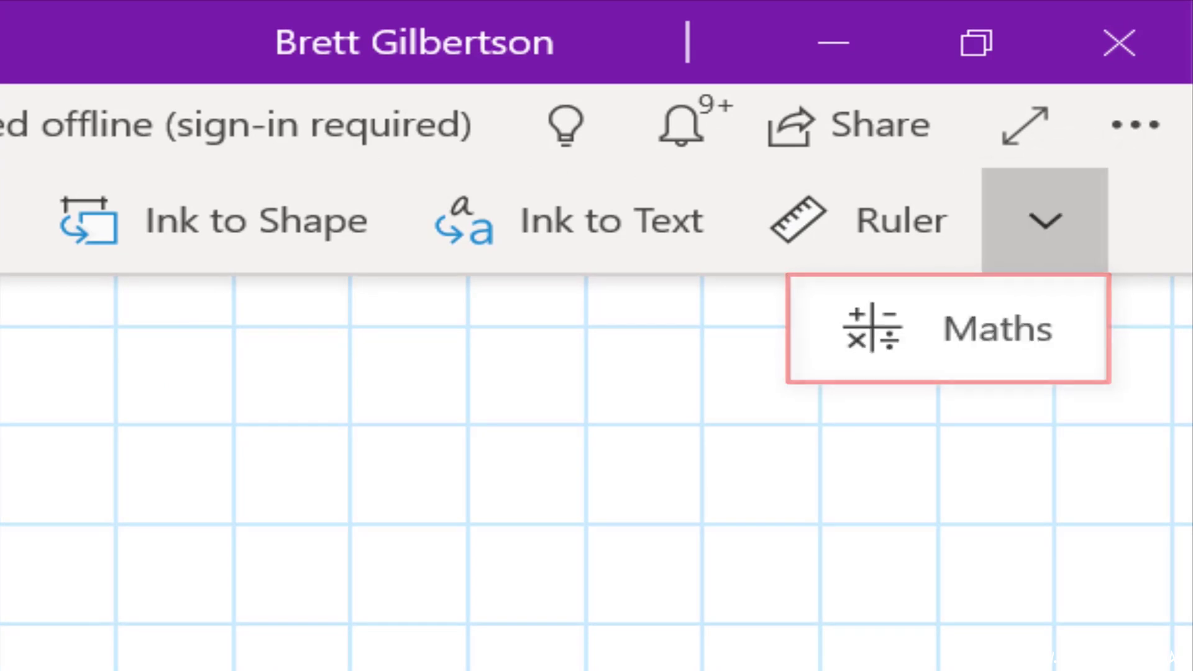
left_click(951, 329)
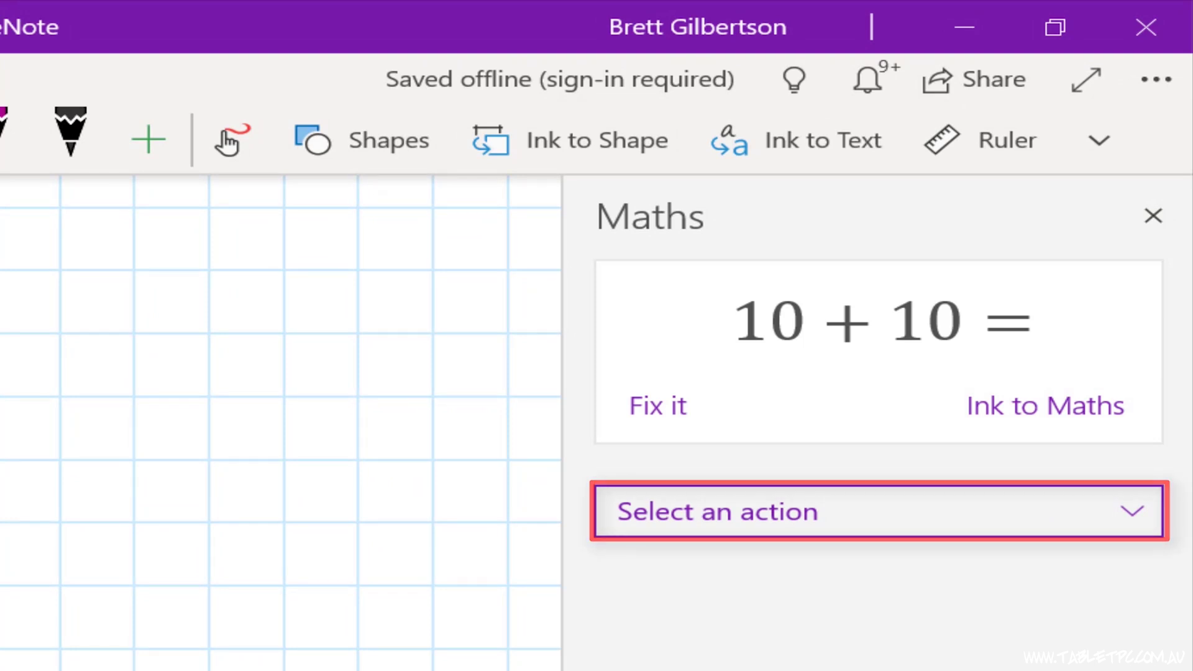
- Evaluate the sum with the Maths tool and show its solution steps
left_click(878, 511)
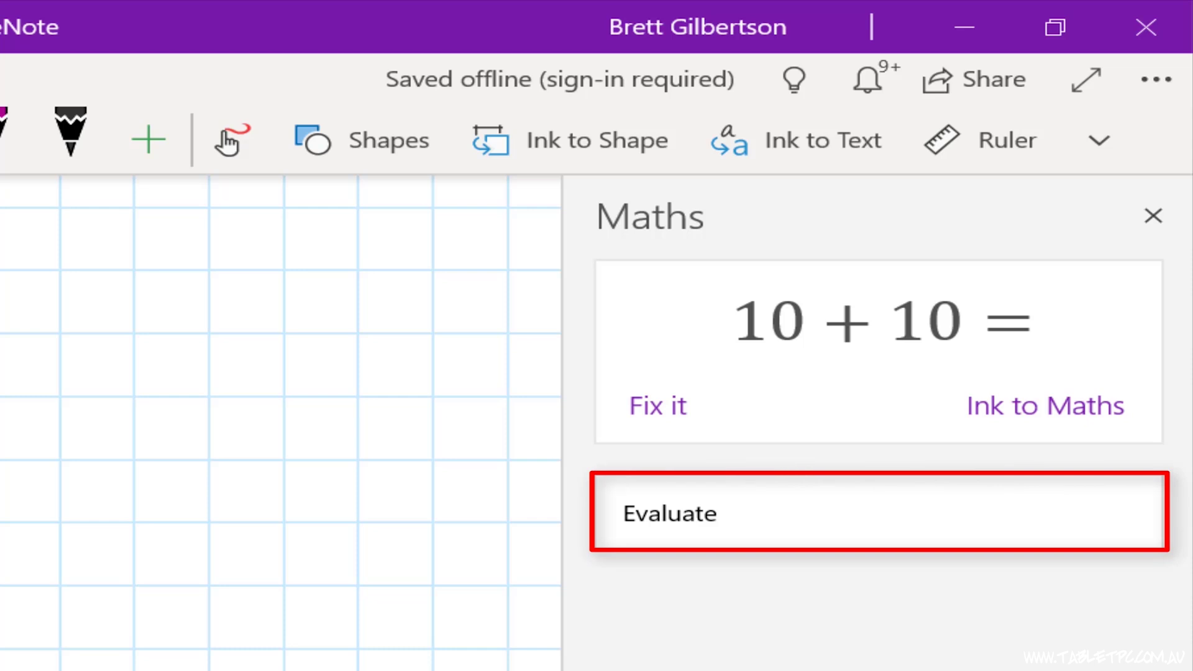
left_click(796, 508)
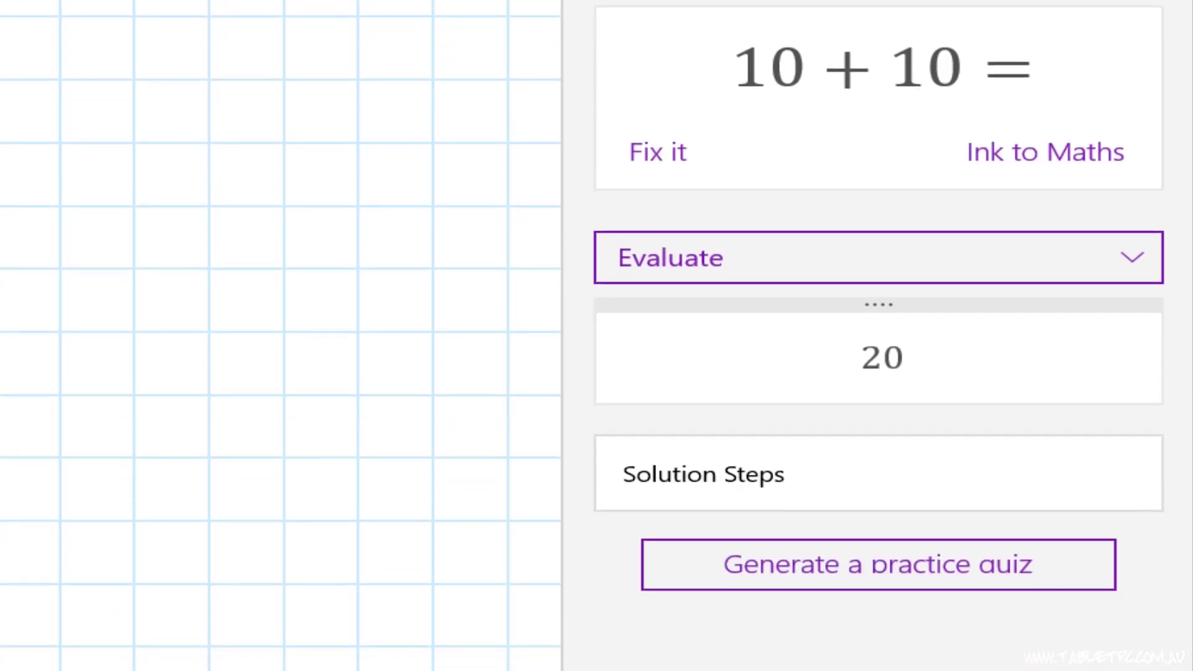
left_click(878, 470)
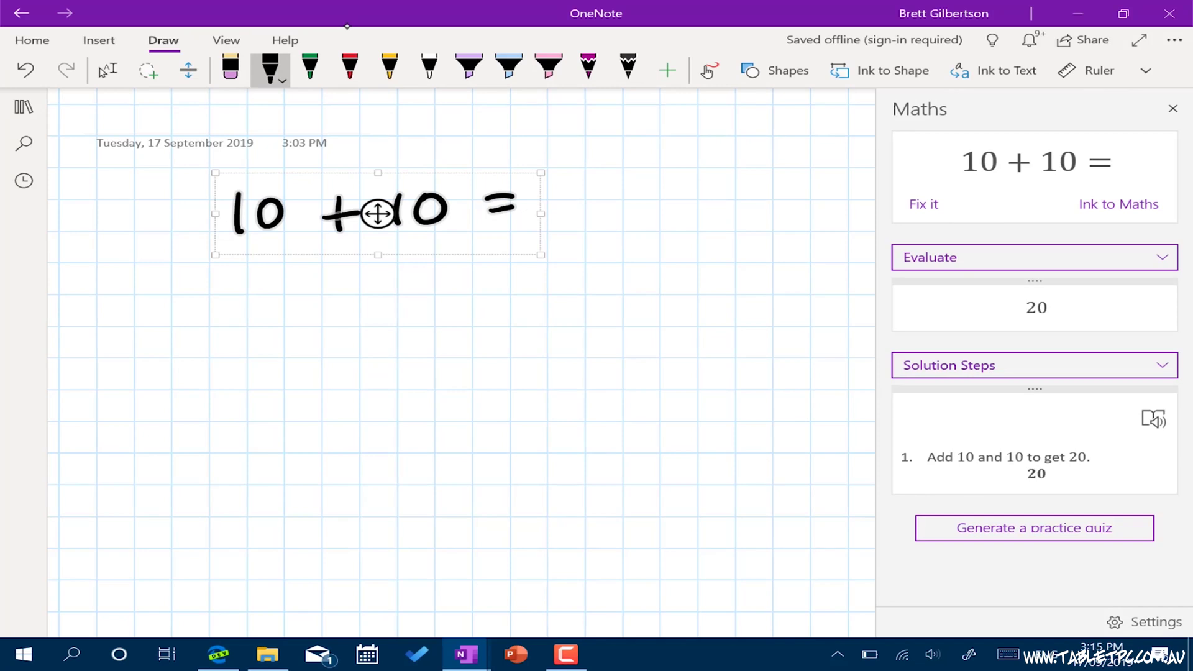
- Place the evaluated answer beside the handwritten sum and the solution steps below it on the page
mouse_move(1036, 307)
left_mouse_down()
mouse_move(857, 295)
mouse_move(737, 243)
mouse_move(702, 186)
left_mouse_up()
left_click(1044, 402)
left_click_drag(1044, 402, 579, 272)
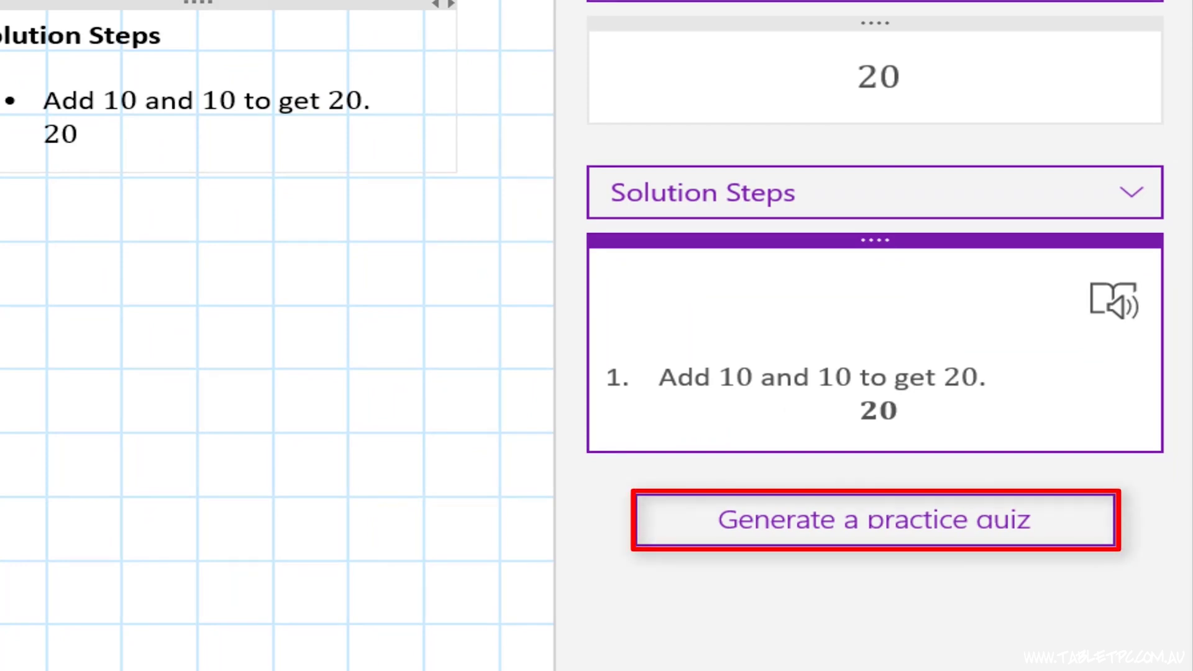
- Generate a practice math quiz with 3 questions from the sum
left_click(875, 519)
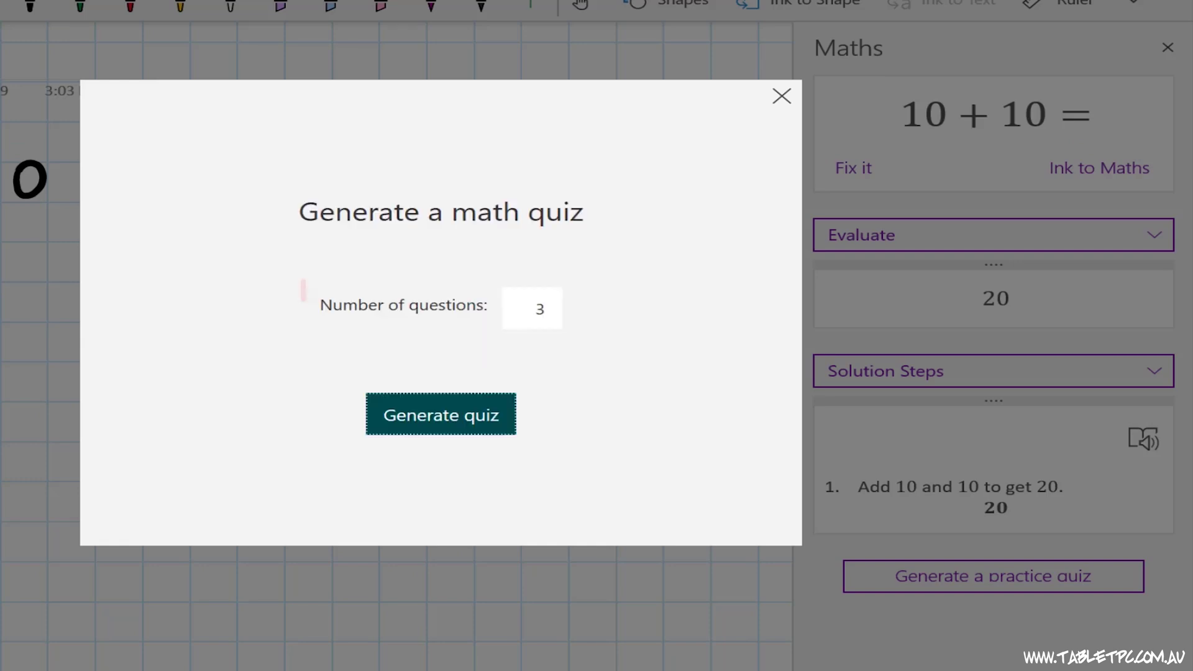
left_click(479, 406)
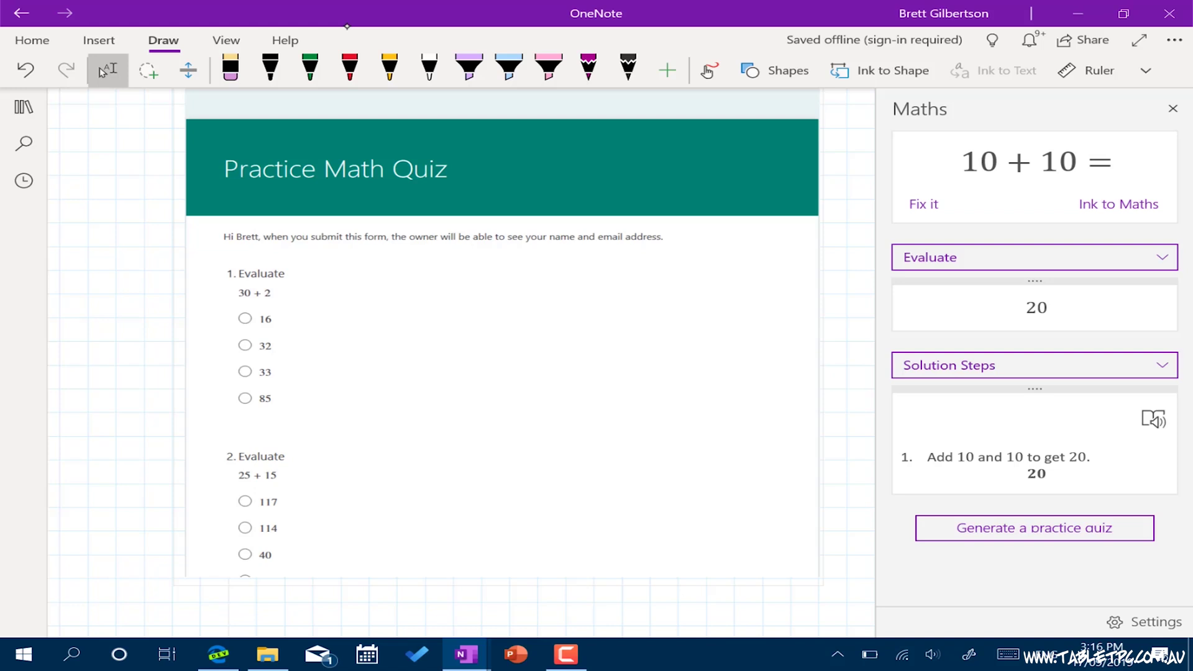
- Answer the practice quiz with 32 for 30 + 2, 40 for 25 + 15 and 131 for 28 + 18, and submit it
scroll(131, 314, "down", 2)
scroll(139, 308, "up", 1)
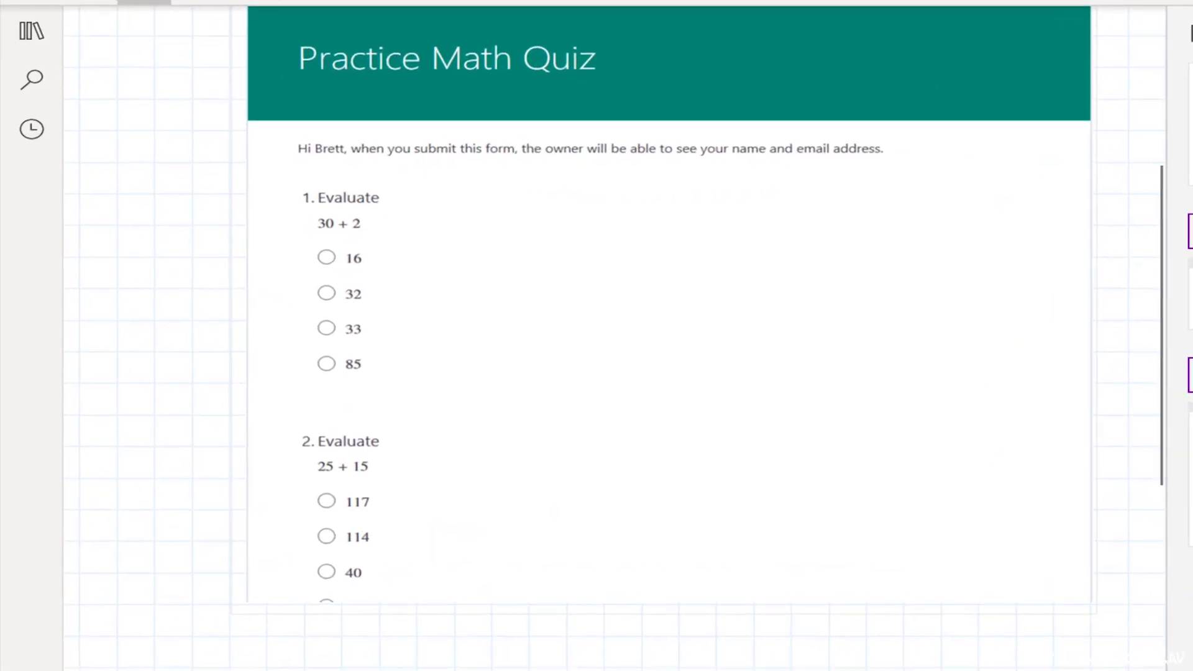
scroll(866, 352, "down", 2)
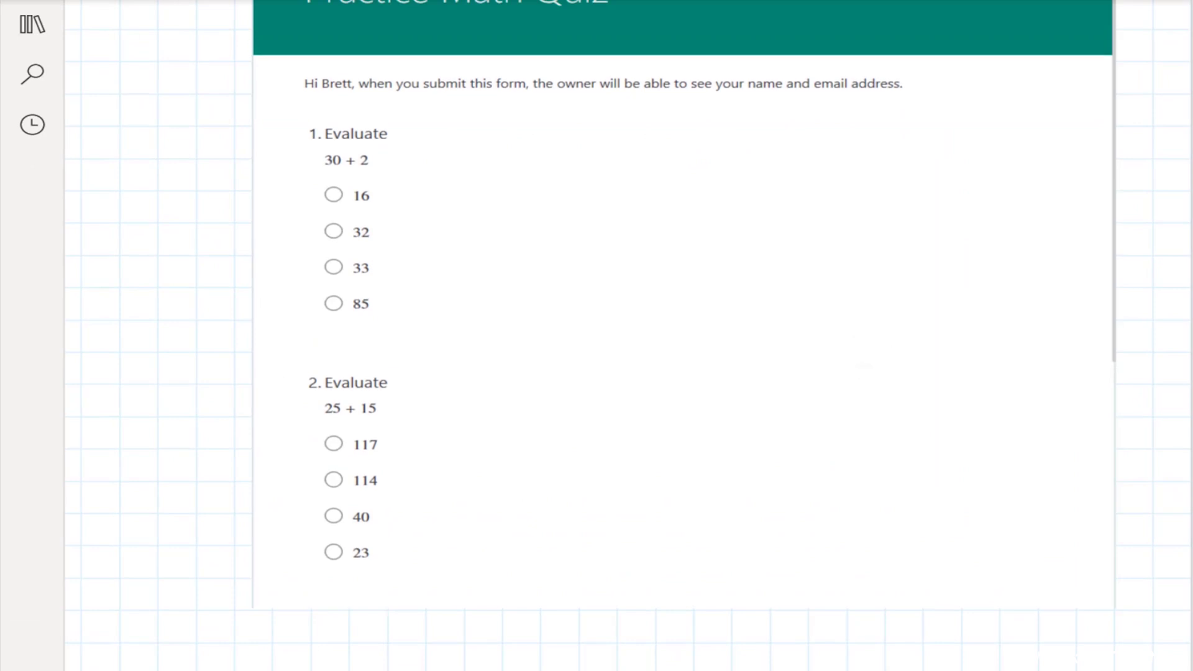
scroll(692, 325, "down", 2)
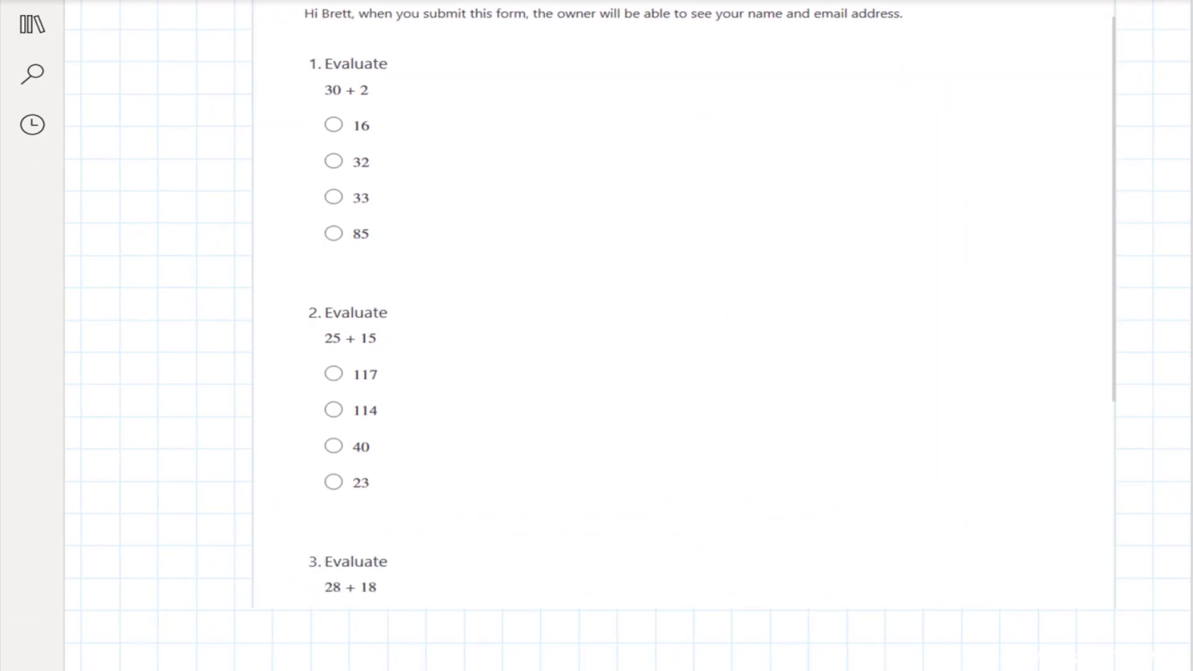
left_click(334, 160)
scroll(712, 385, "down", 4)
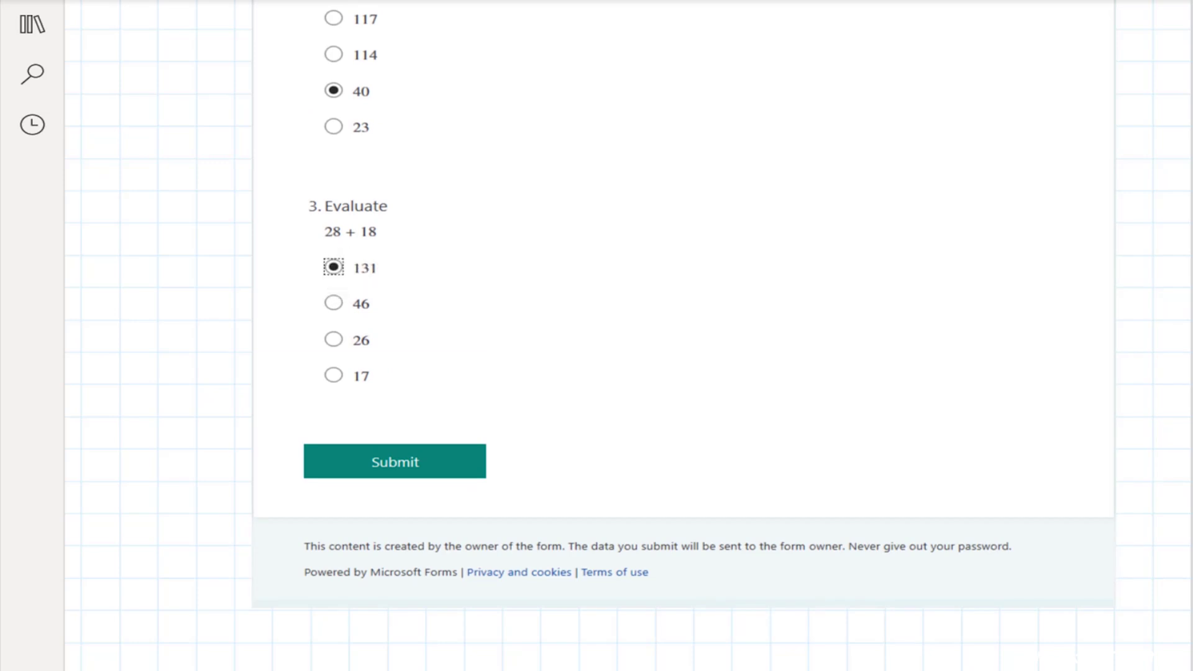
left_click(418, 461)
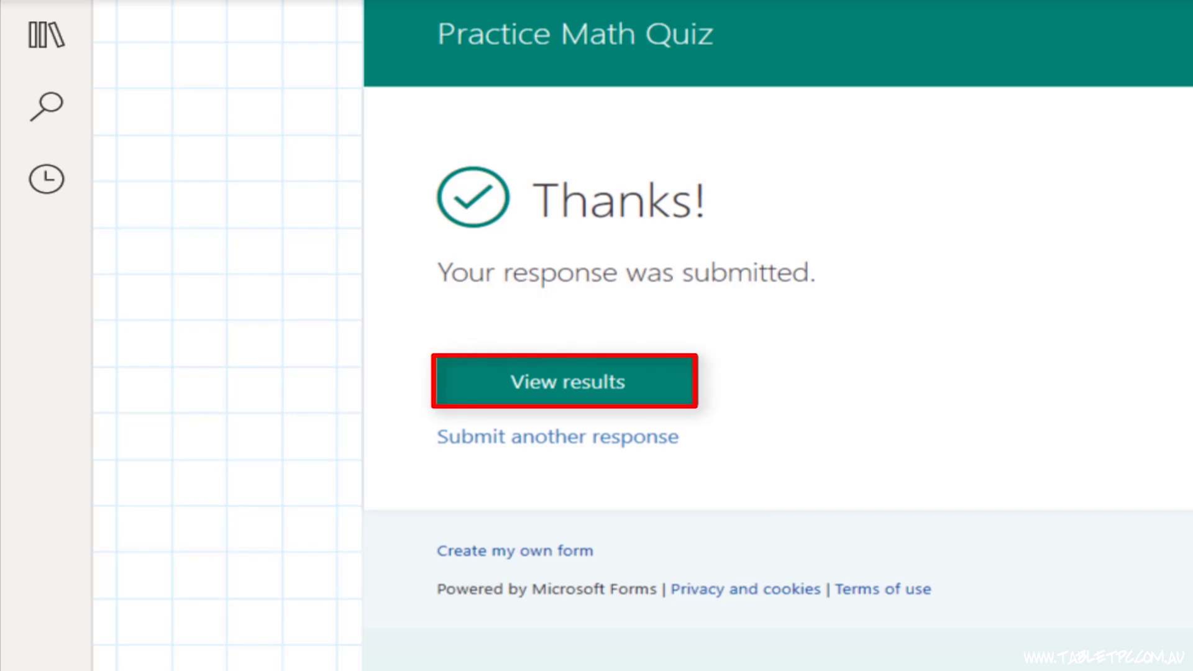
- View the submitted quiz's results and review the marked answers and score
left_click(565, 381)
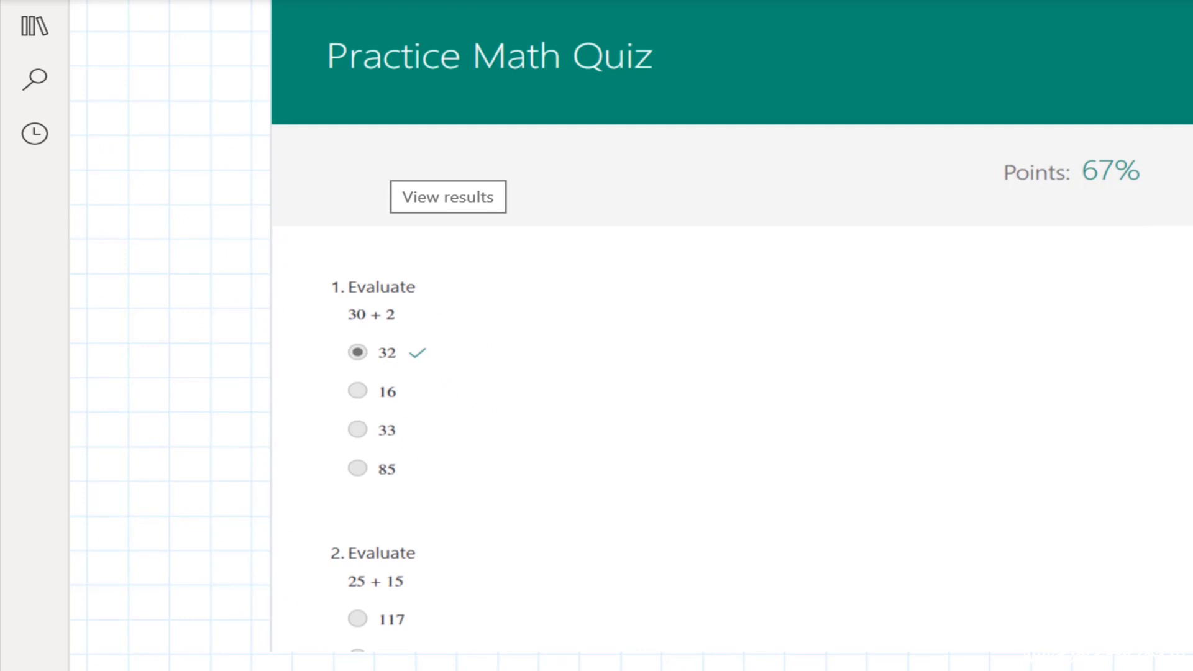
scroll(1057, 453, "down", 5)
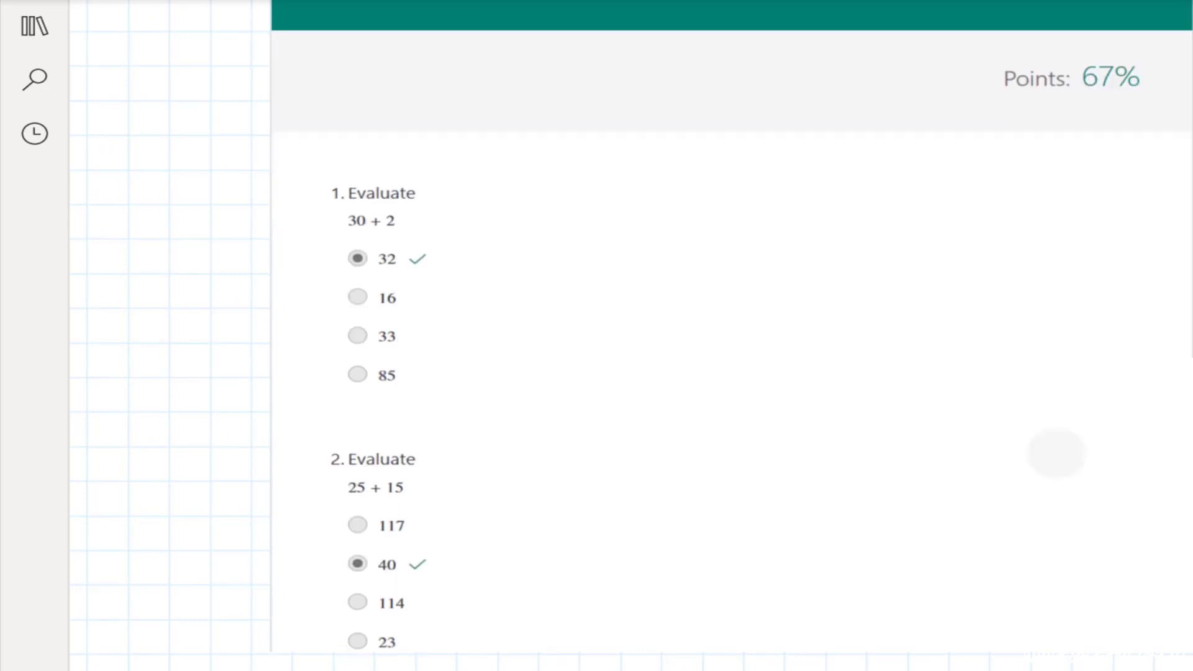
left_click_drag(1055, 285, 1109, 88)
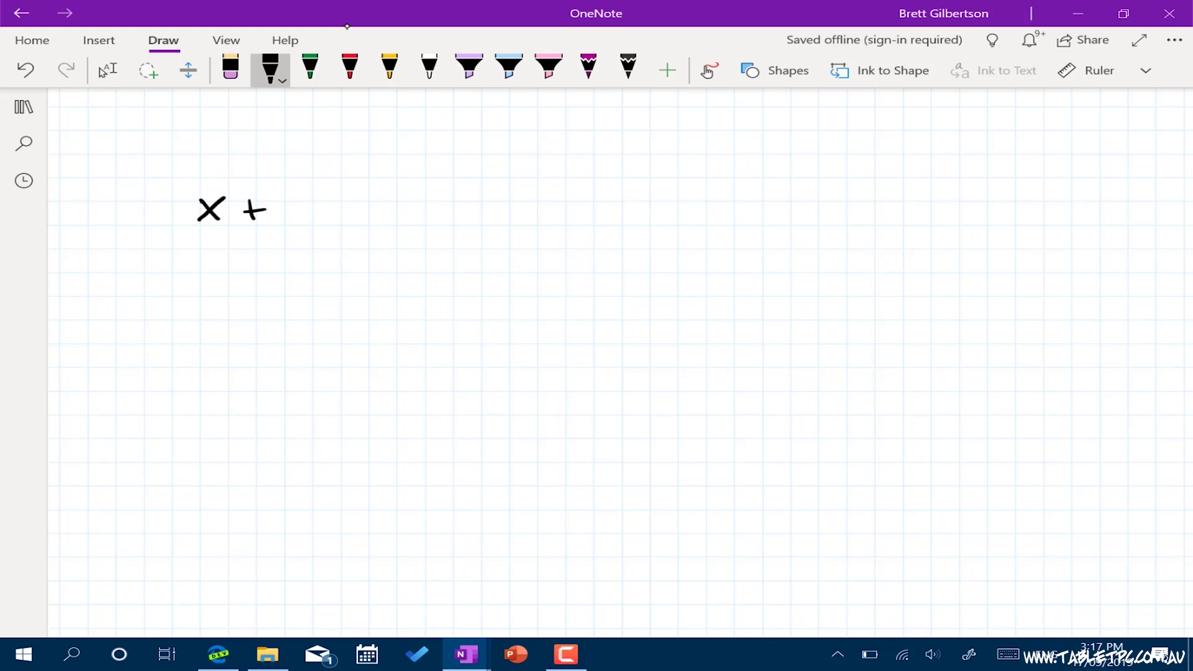
- Handwrite the equation (x + 7)² = 100 on an empty area of the page and lasso-select it
left_click_drag(296, 167, 314, 194)
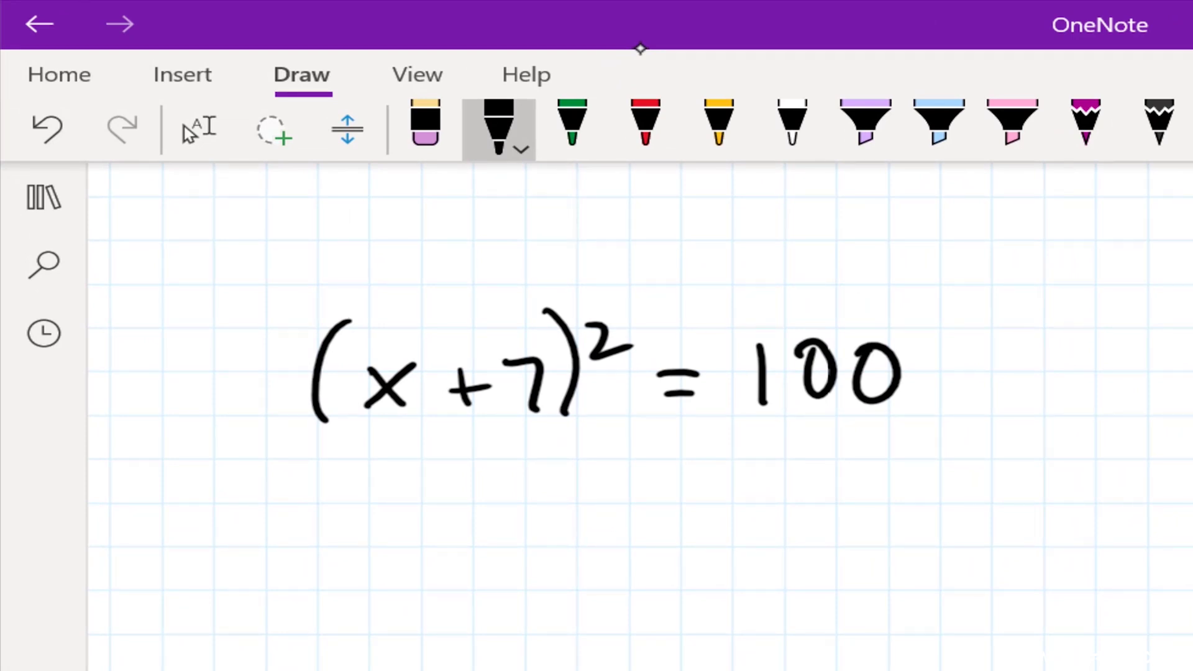
left_click(273, 130)
mouse_move(332, 269)
left_mouse_down()
mouse_move(229, 418)
mouse_move(513, 502)
mouse_move(1163, 413)
mouse_move(921, 266)
mouse_move(333, 268)
left_mouse_up()
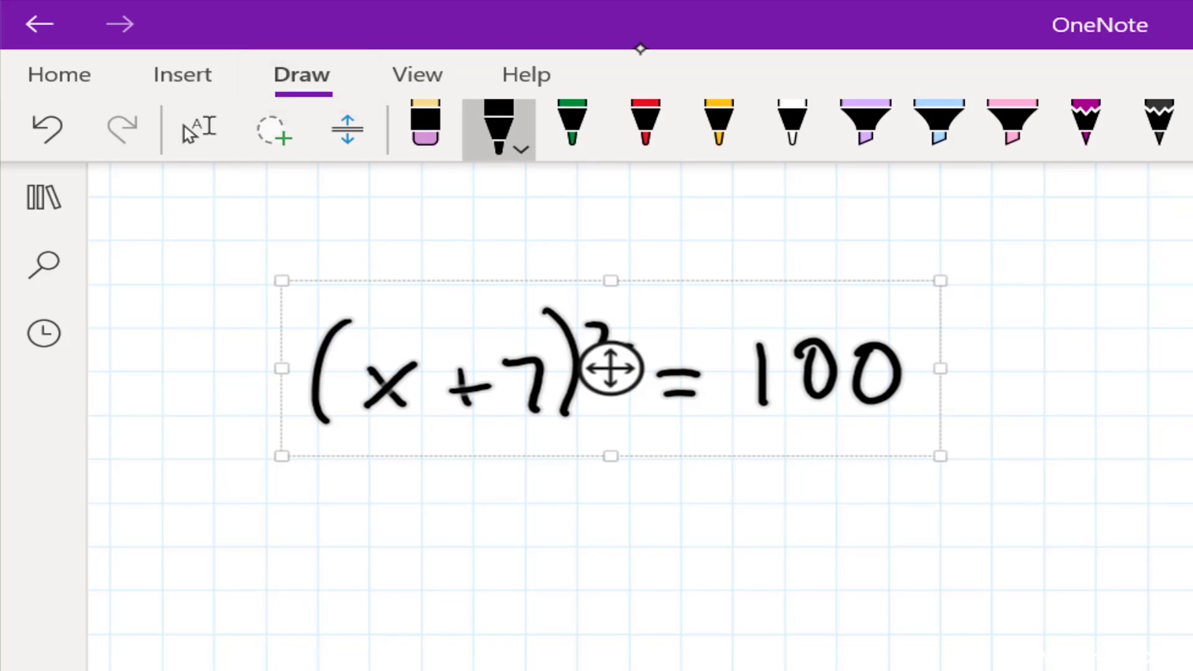
- Open the selected equation in the Maths tool and solve it for x
left_click(1106, 128)
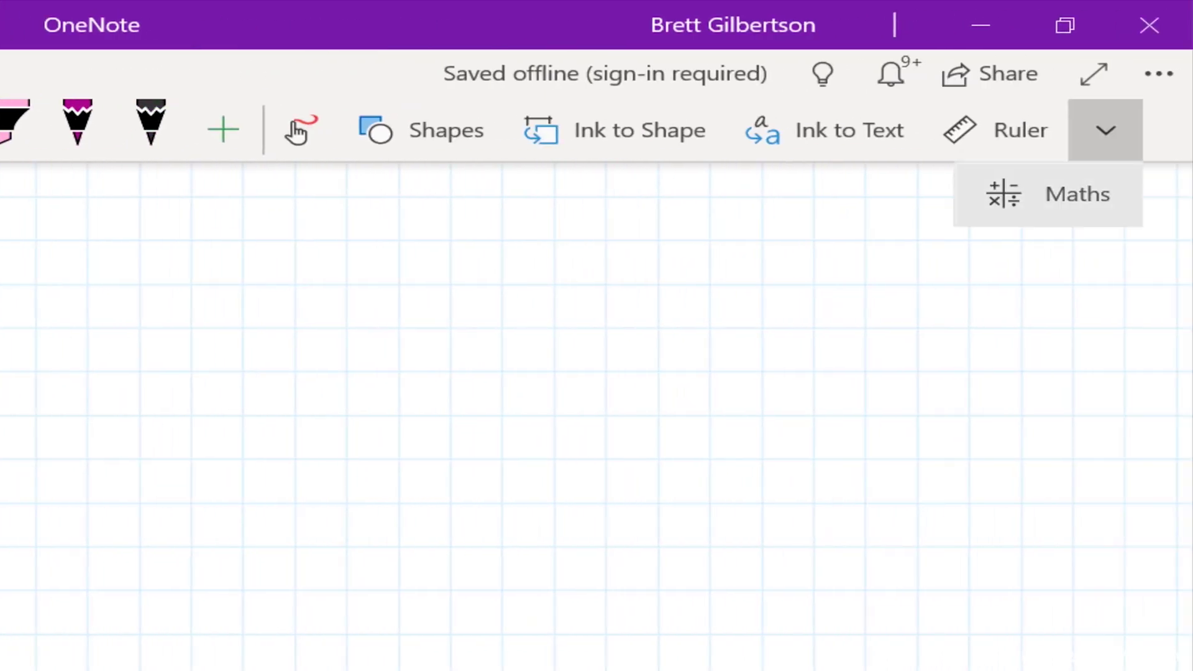
left_click(1058, 192)
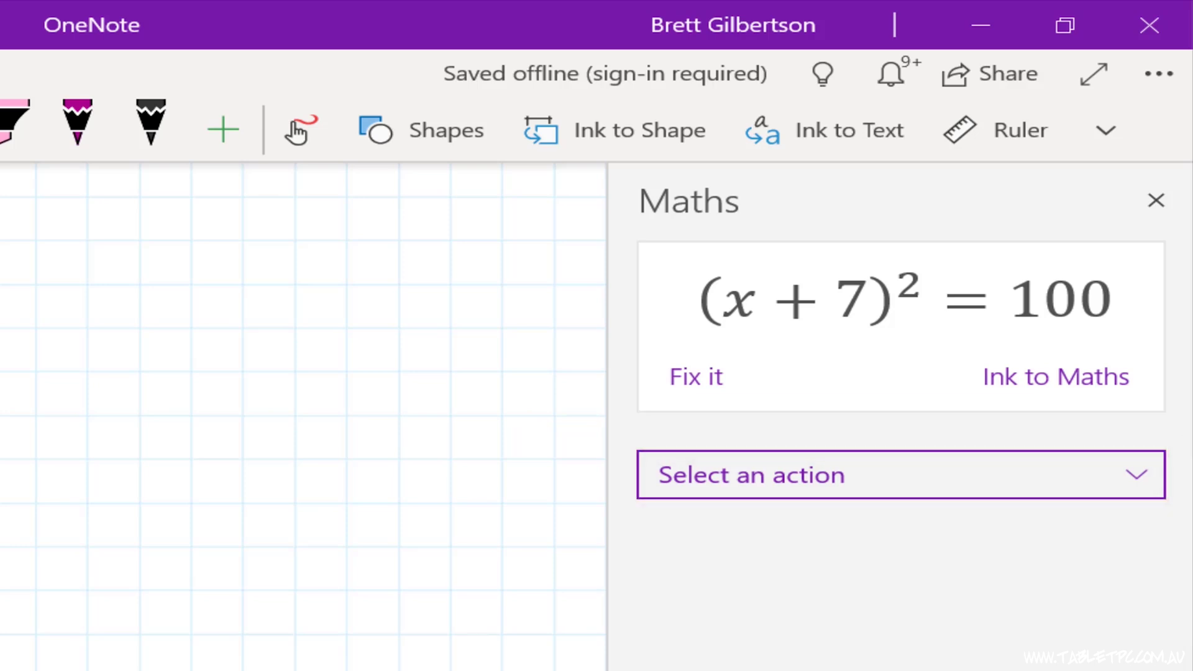
left_click(901, 475)
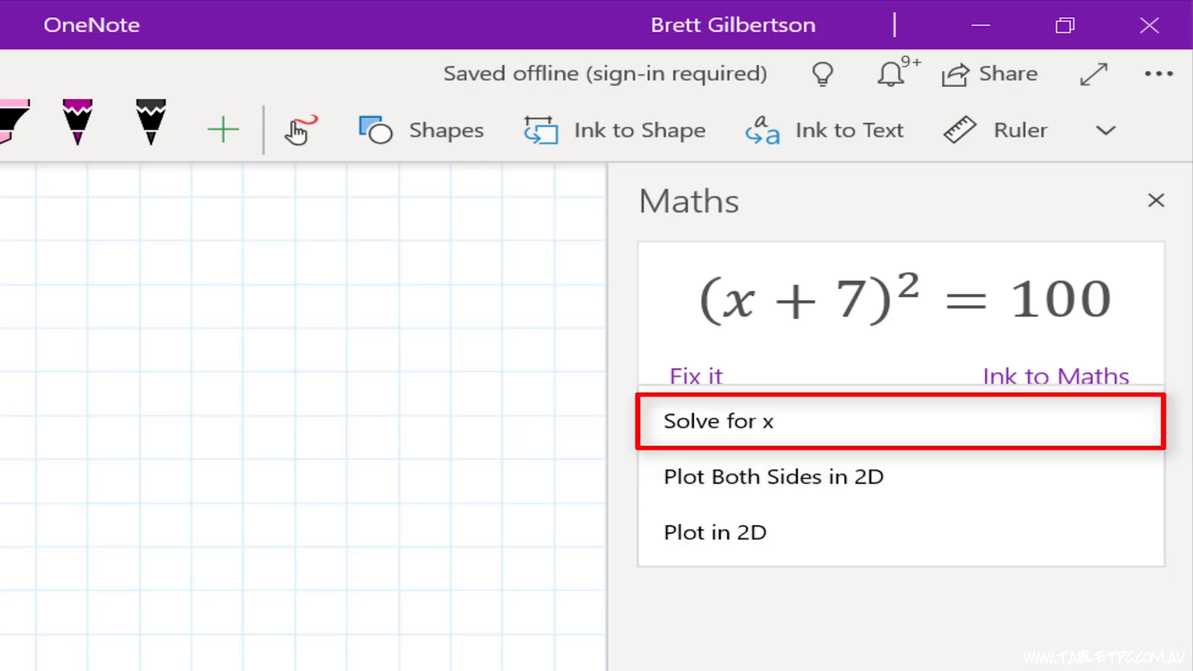
left_click(718, 421)
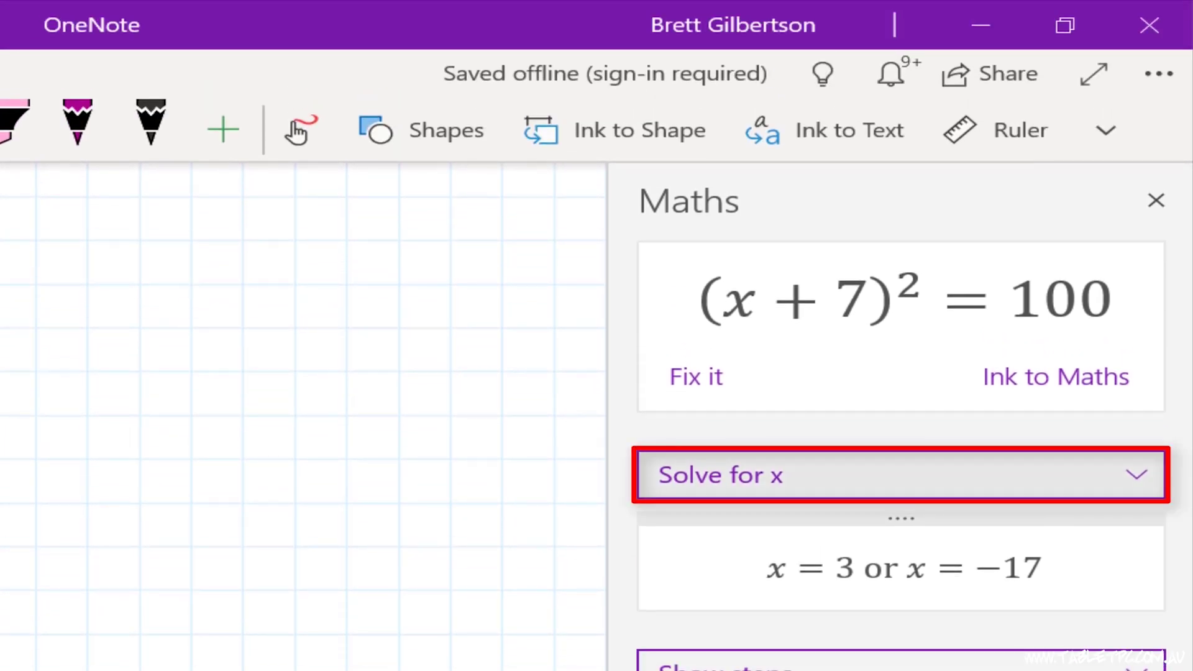
- Plot both sides of the equation in 2D
left_click(901, 474)
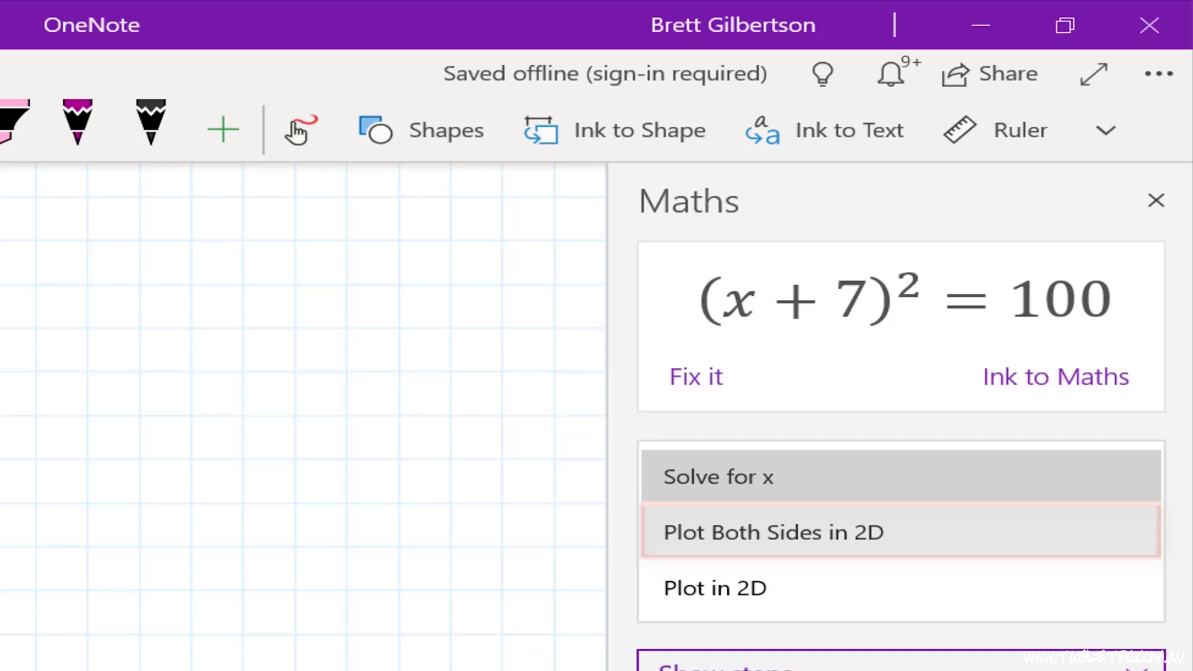
left_click(901, 532)
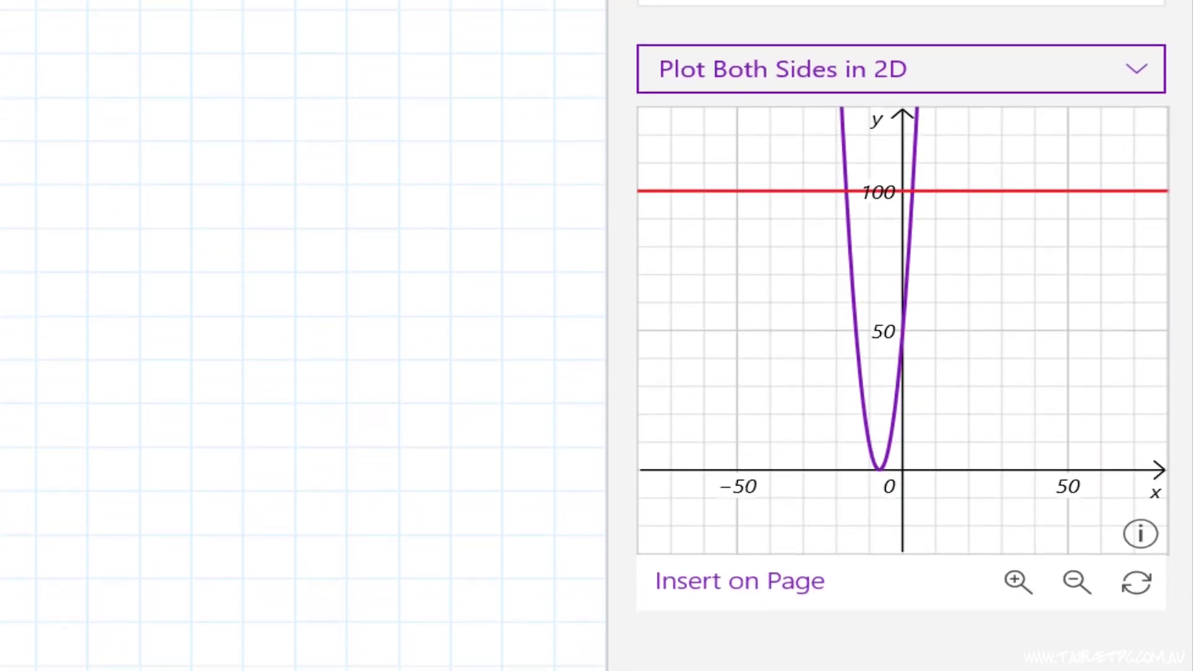
- Trace the parabola up to its crossing with the red line and enlarge the graph around the intersections
mouse_move(914, 167)
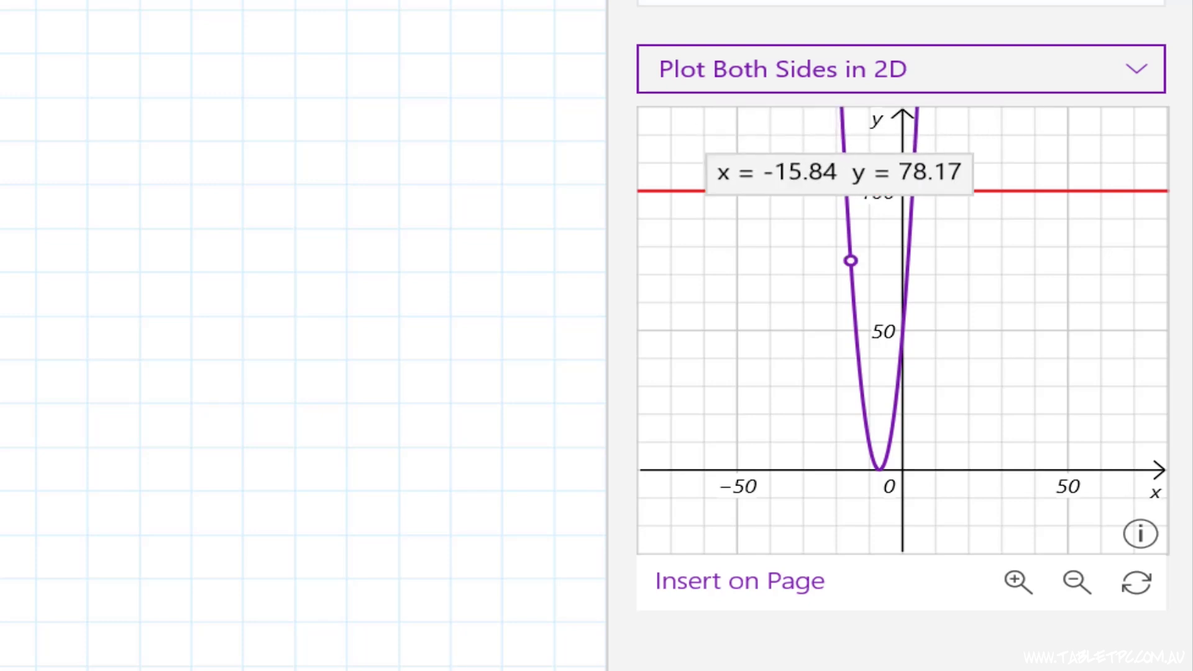
mouse_move(883, 463)
left_mouse_down()
mouse_move(925, 191)
mouse_move(882, 467)
mouse_move(841, 191)
mouse_move(869, 446)
mouse_move(889, 445)
mouse_move(913, 188)
left_mouse_up()
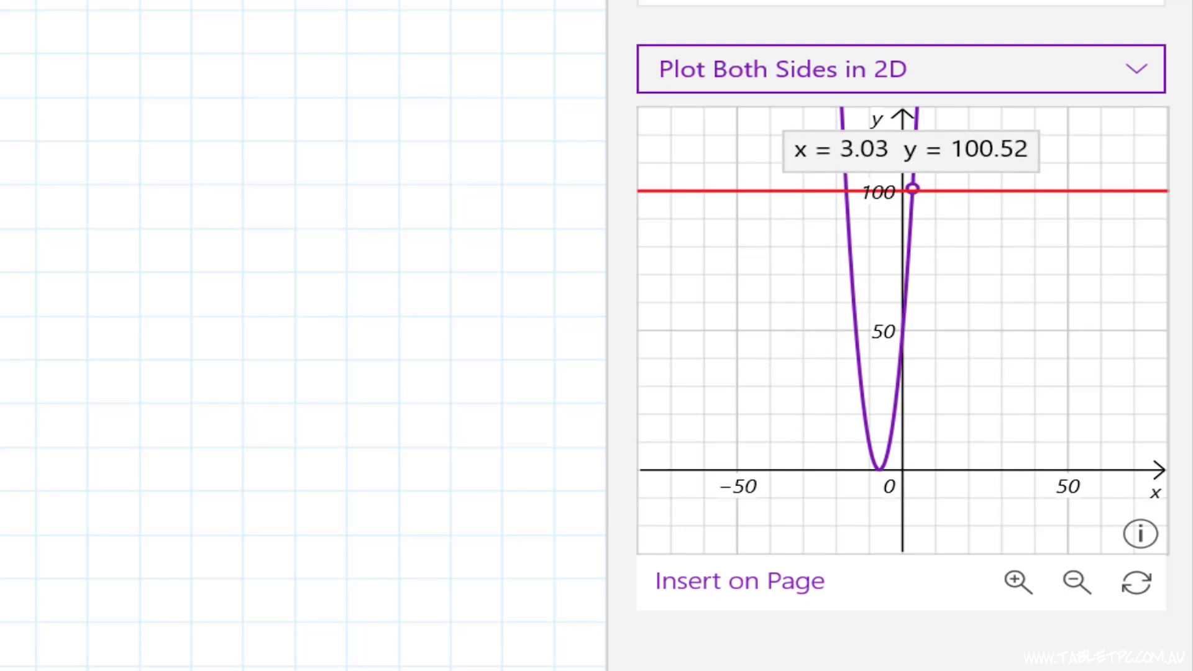
scroll(953, 314, "up", 5)
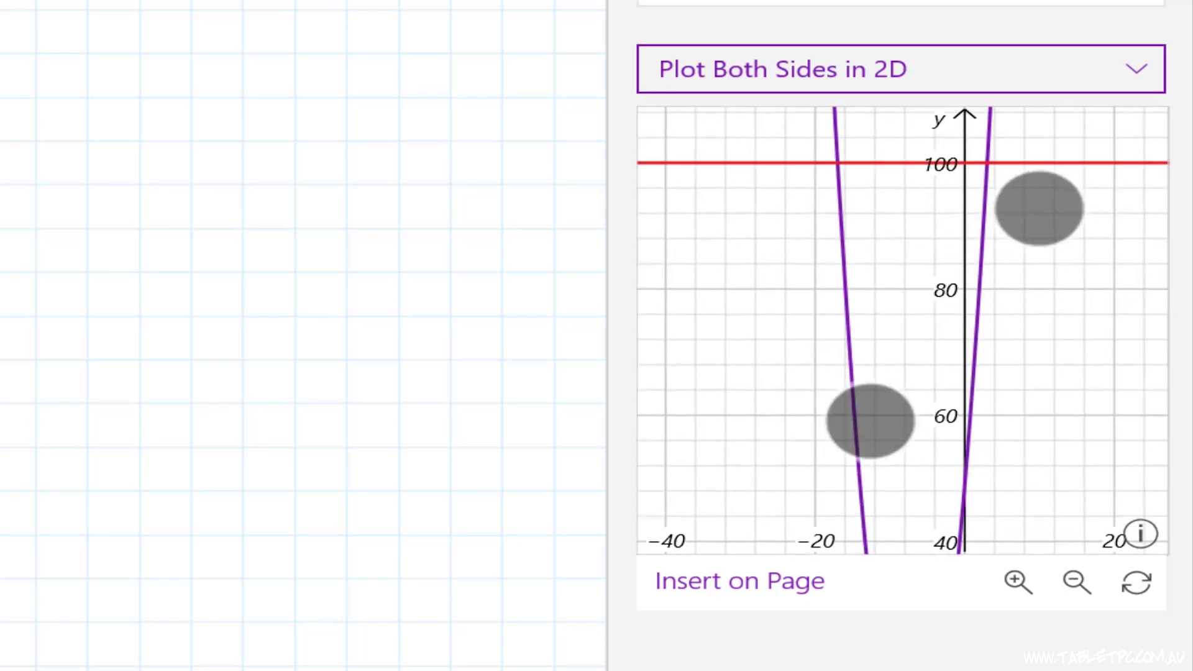
scroll(958, 326, "up", 2)
scroll(957, 326, "up", 3)
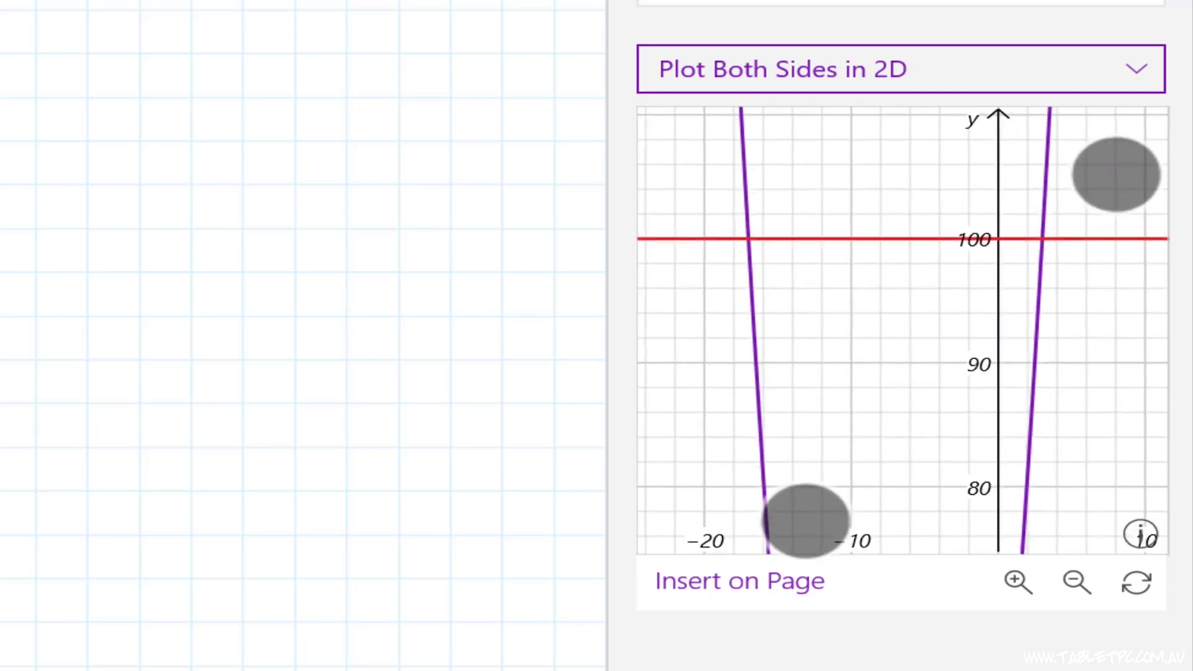
- Trace the points where the parabola crosses the red line on the graph to read their coordinates
scroll(966, 323, "up", 3)
scroll(966, 326, "down", 1)
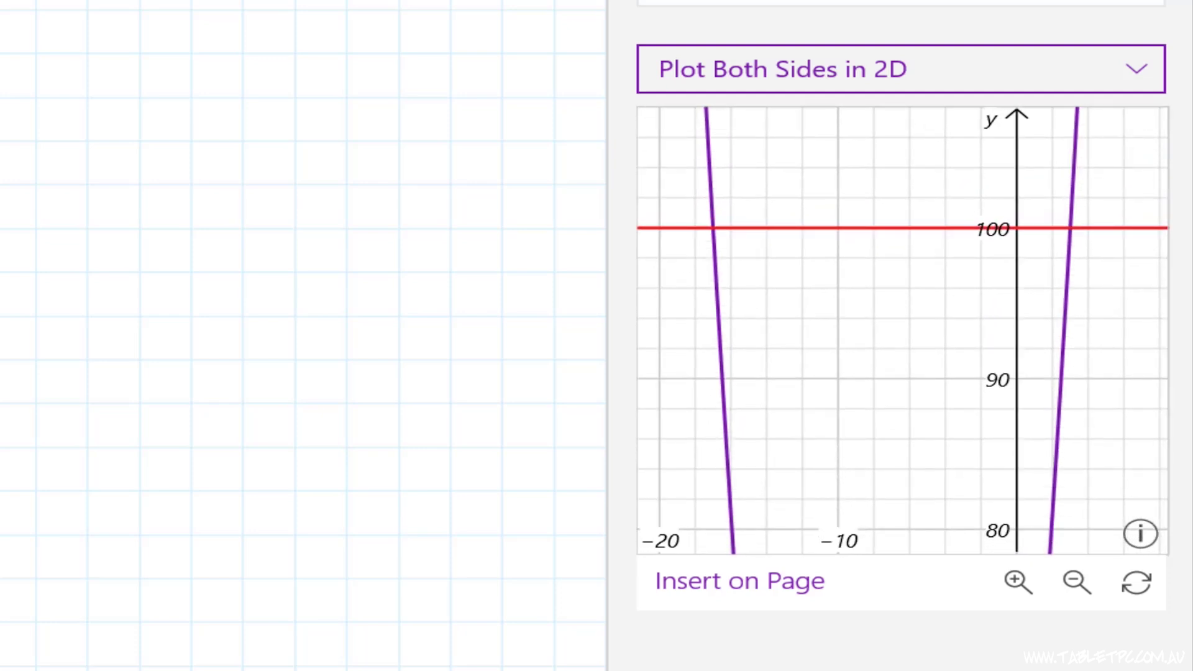
mouse_move(1069, 239)
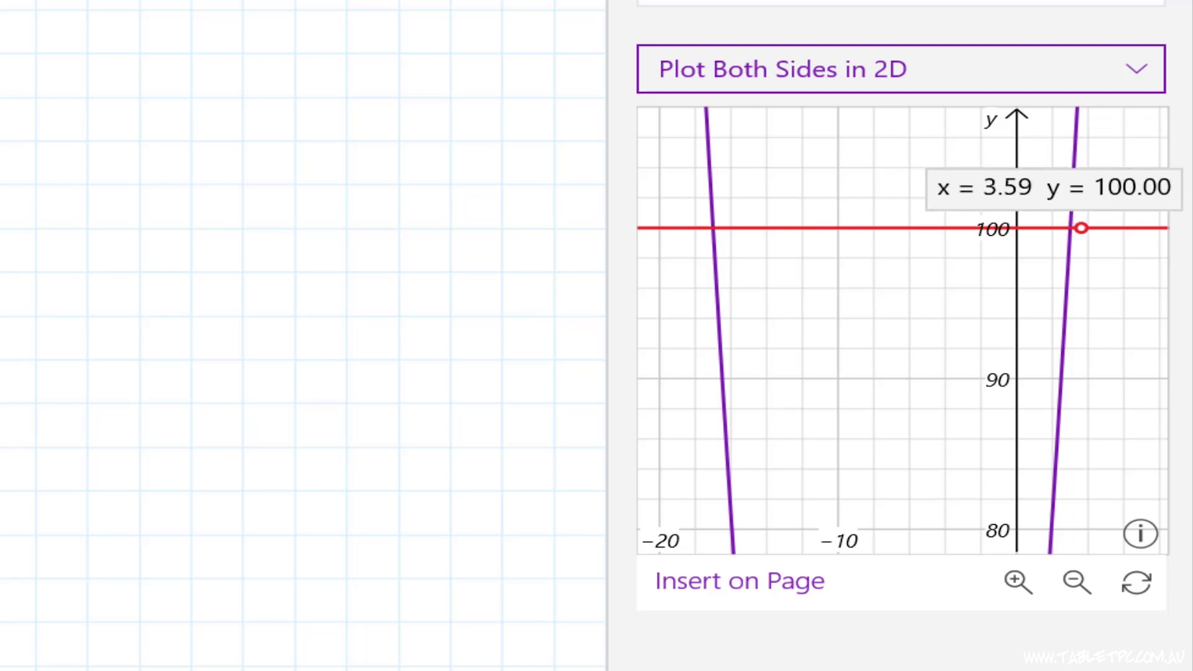
left_click_drag(1078, 228, 1070, 224)
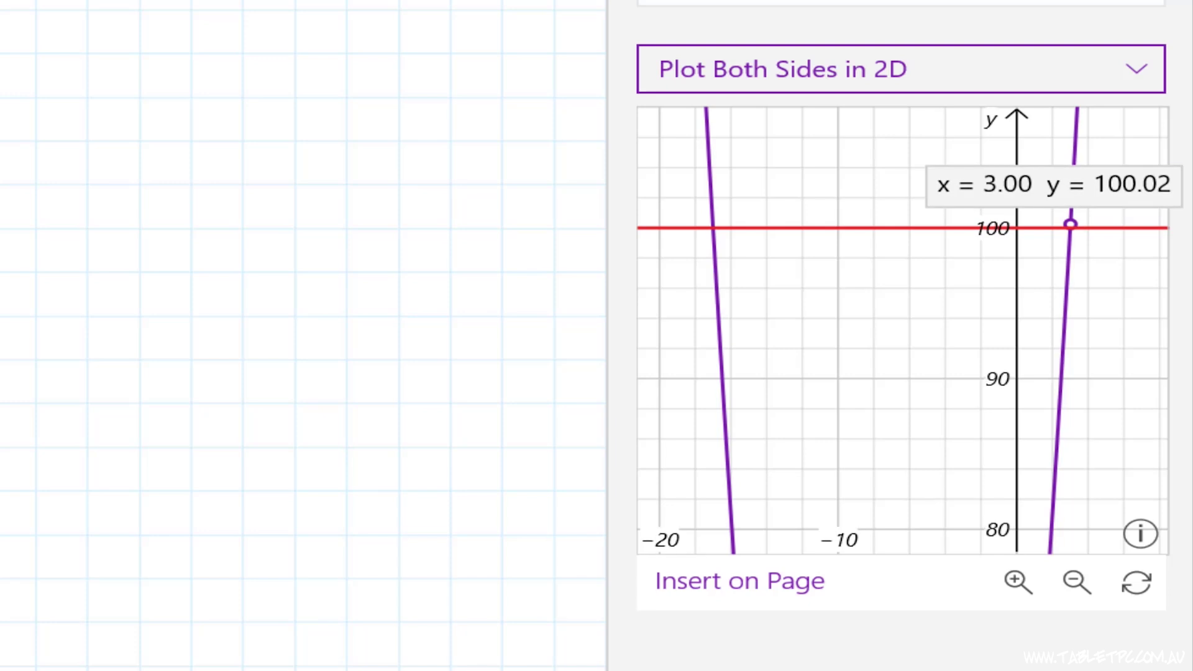
mouse_move(1069, 225)
left_mouse_down()
mouse_move(717, 228)
mouse_move(734, 228)
left_mouse_up()
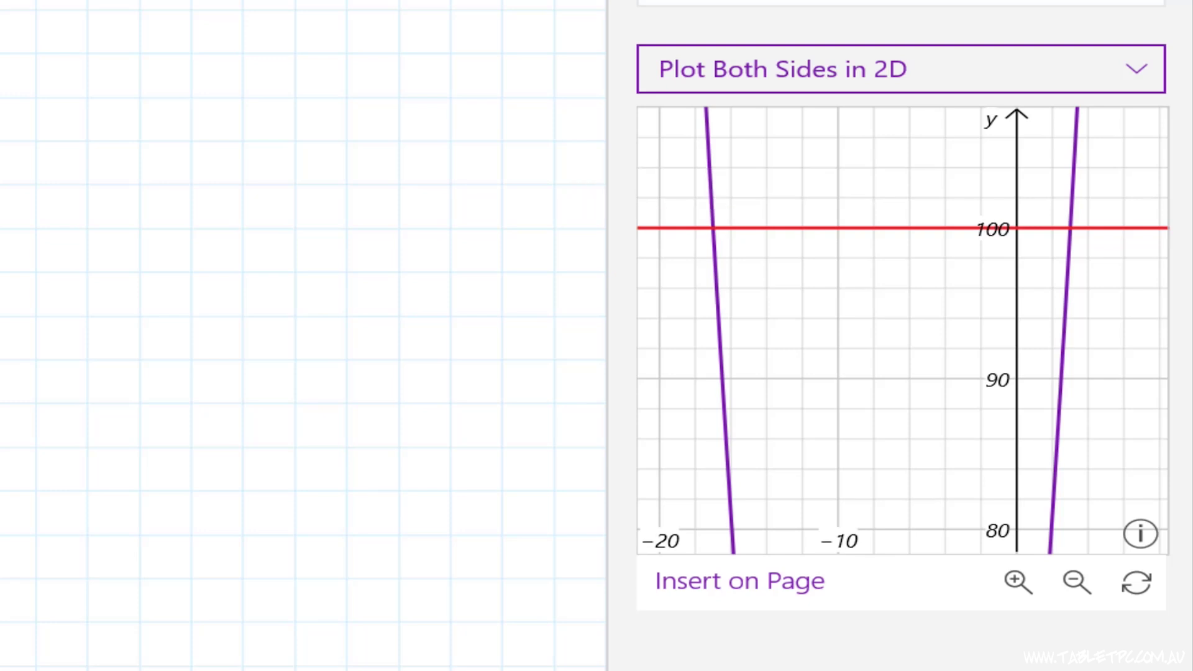
- Zoom the plot out until the whole parabola and the red line fit, and insert the graph on the page
scroll(926, 304, "down", 3)
left_click_drag(1061, 323, 1079, 221)
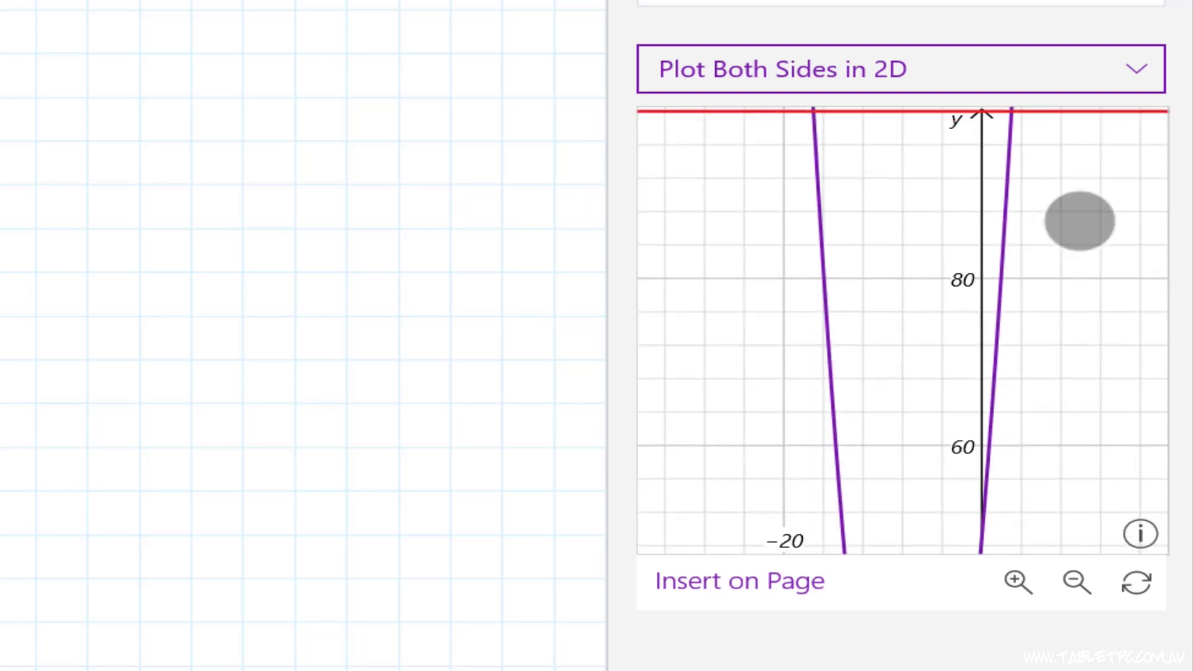
scroll(895, 305, "down", 3)
left_click_drag(1034, 333, 1081, 221)
scroll(944, 277, "down", 3)
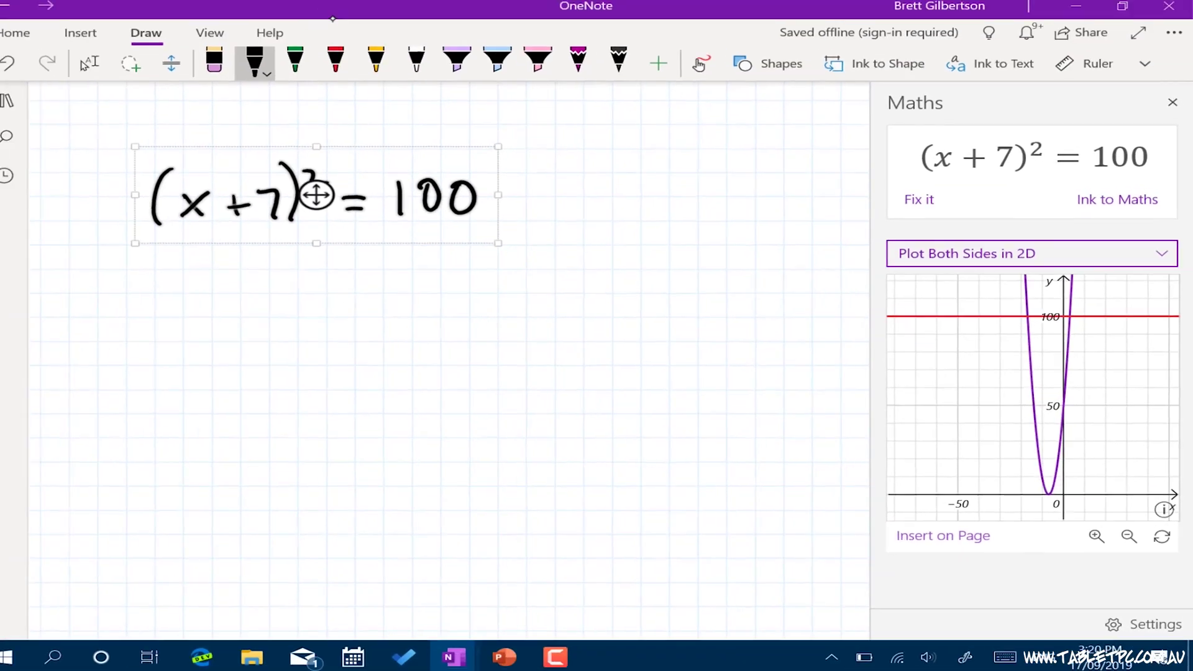
left_click(739, 581)
- Move the inserted graph beside the handwritten equation and enlarge it
left_click(107, 71)
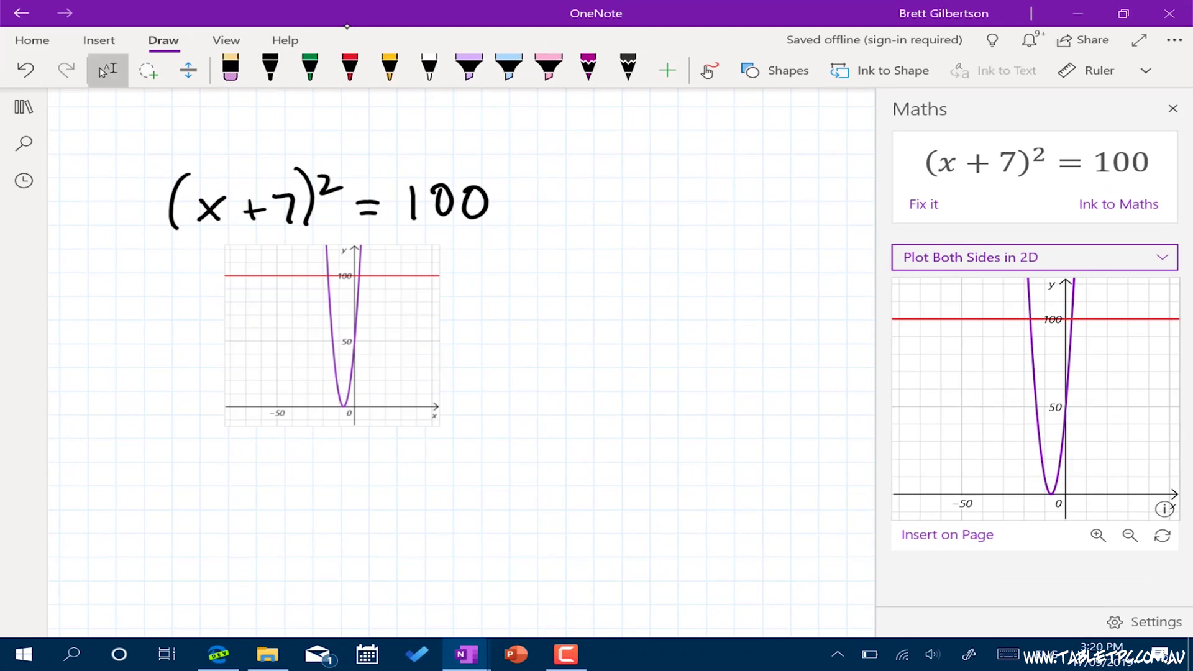
left_click(362, 325)
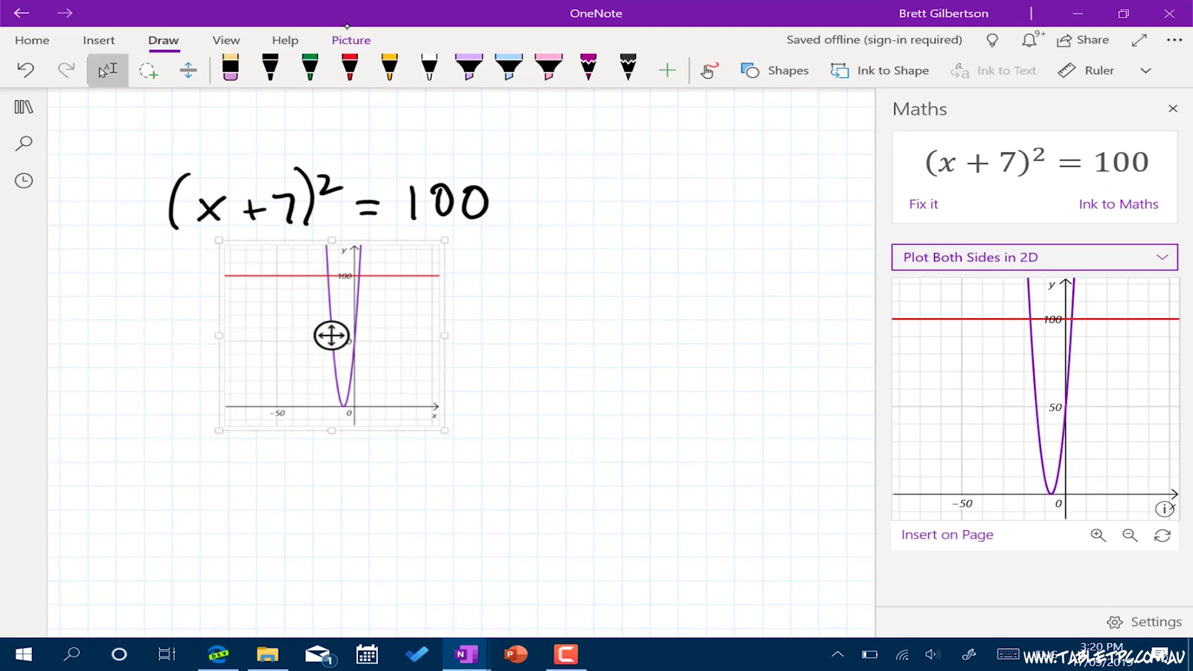
left_click_drag(330, 333, 745, 220)
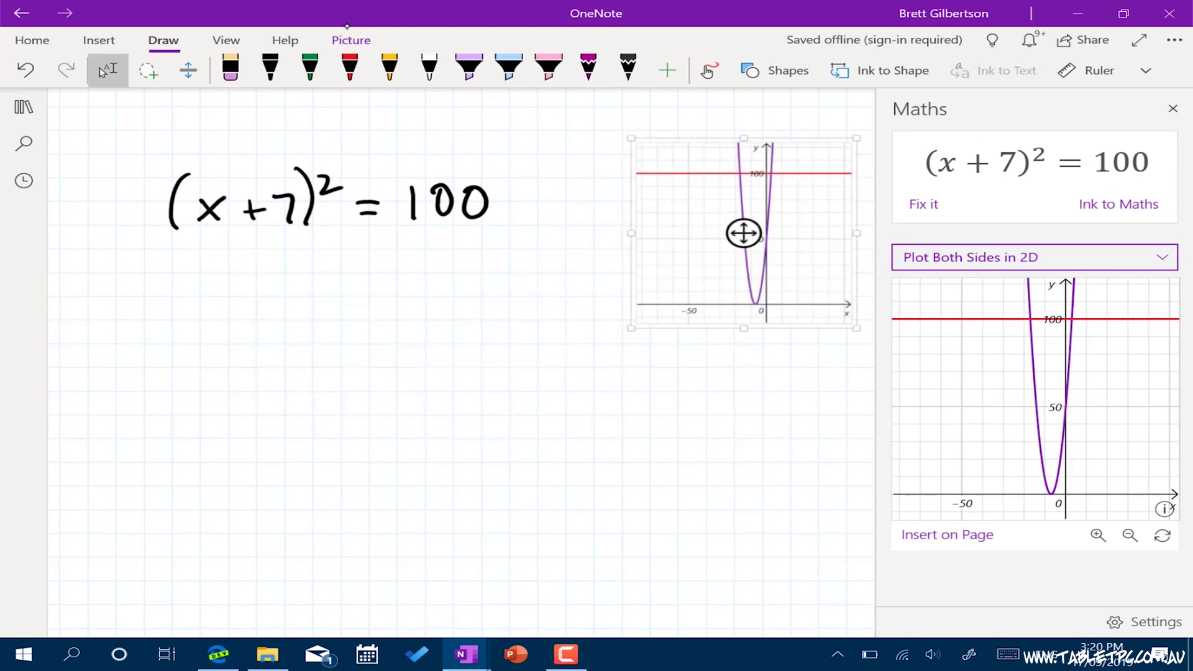
scroll(659, 472, "right", 3)
scroll(659, 472, "up", 1)
scroll(681, 325, "up", 5)
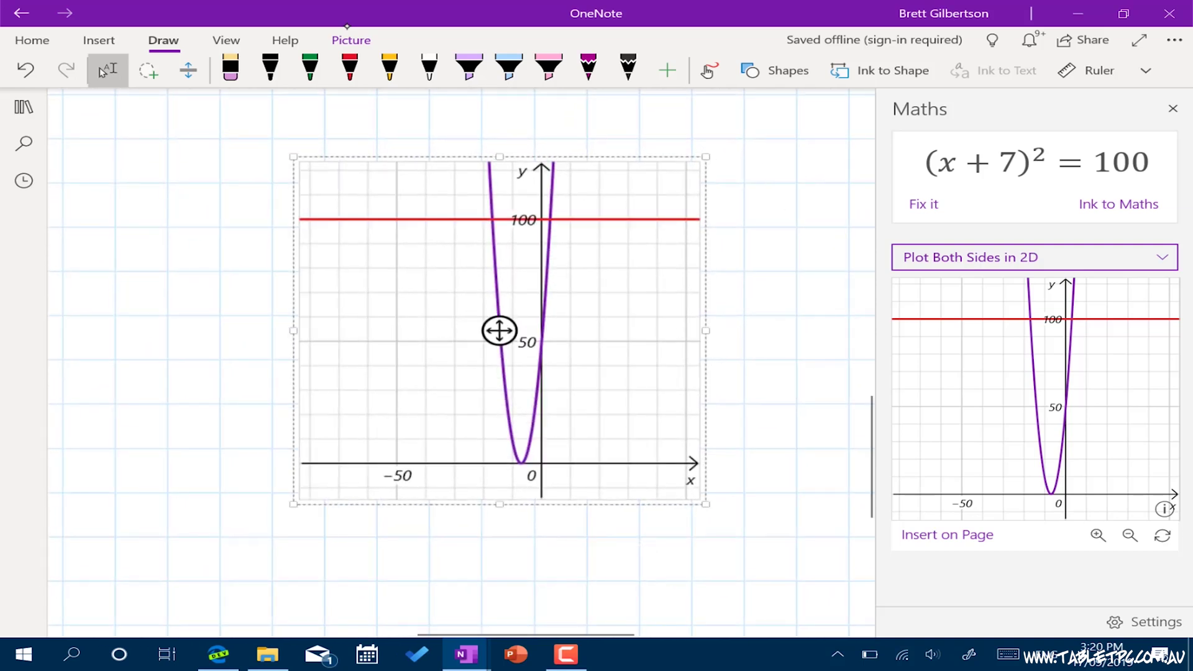
left_click_drag(705, 502, 832, 612)
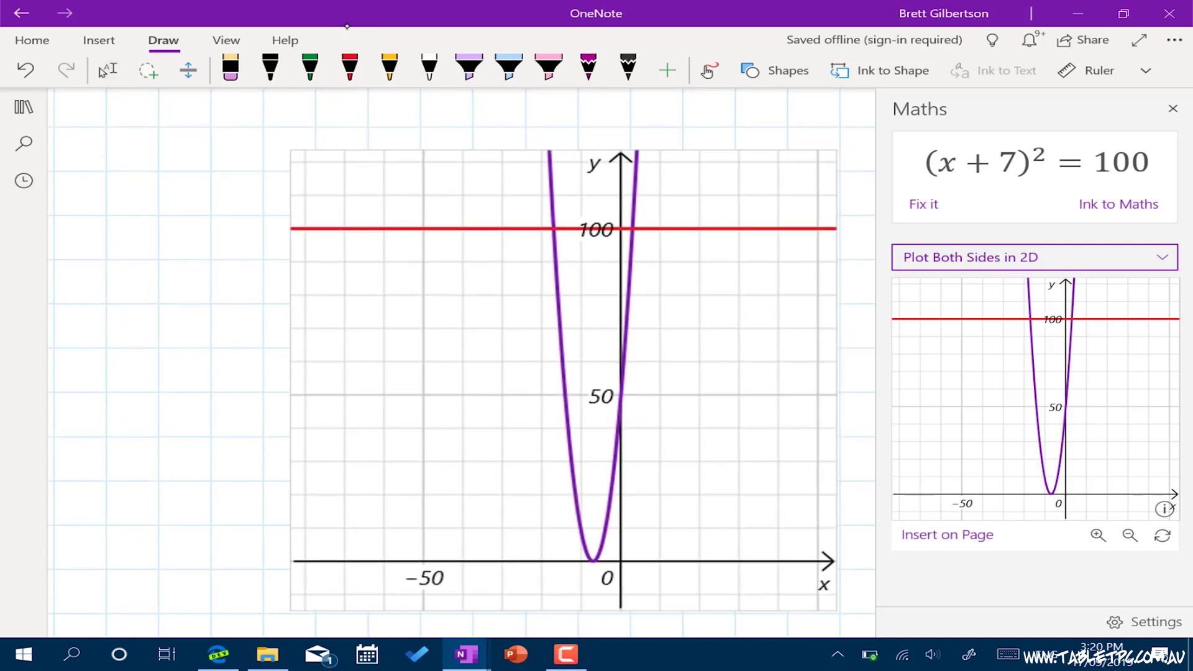
- Circle both intersections on the graph in black ink and label them −17 and 3
left_click(270, 69)
left_click_drag(552, 222, 548, 224)
left_click_drag(646, 221, 630, 231)
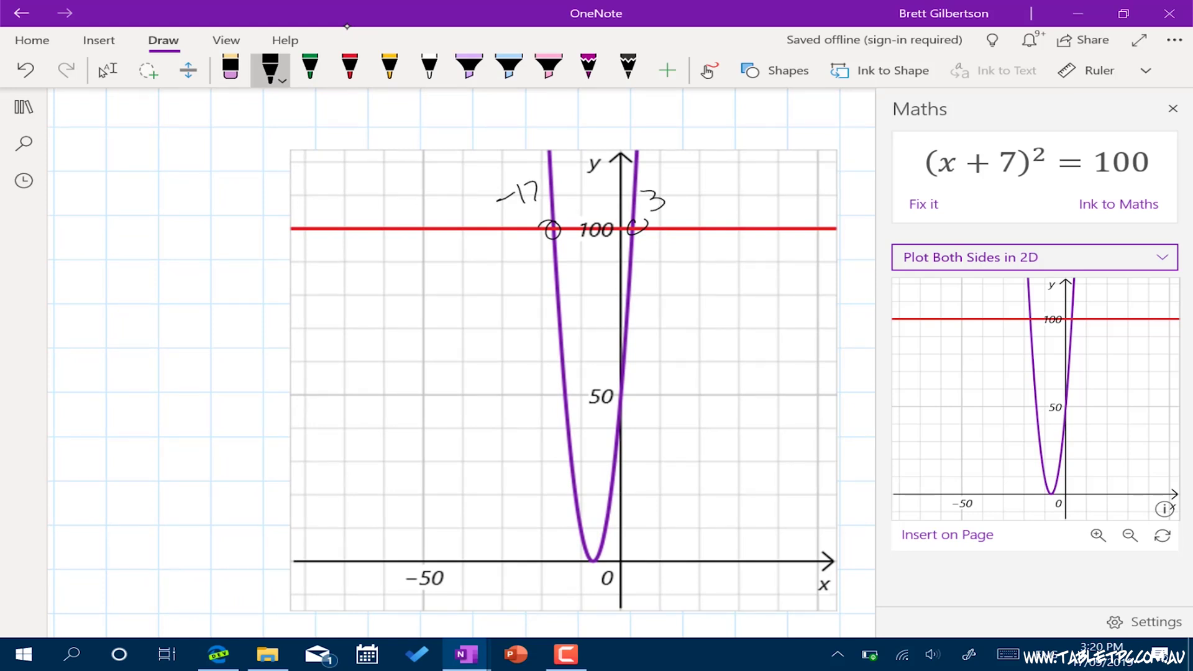
- Handwrite the equation (x + 7)² = y below the equation (x + 7)² = 100
left_click_drag(376, 376, 421, 427)
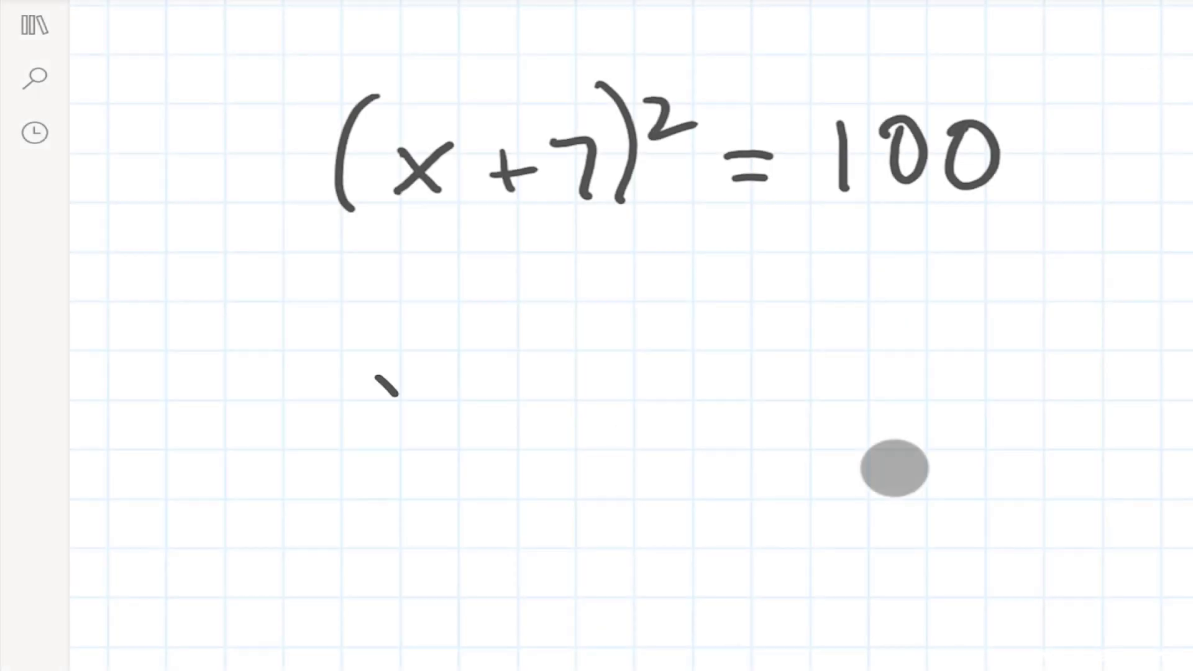
left_click_drag(421, 383, 379, 432)
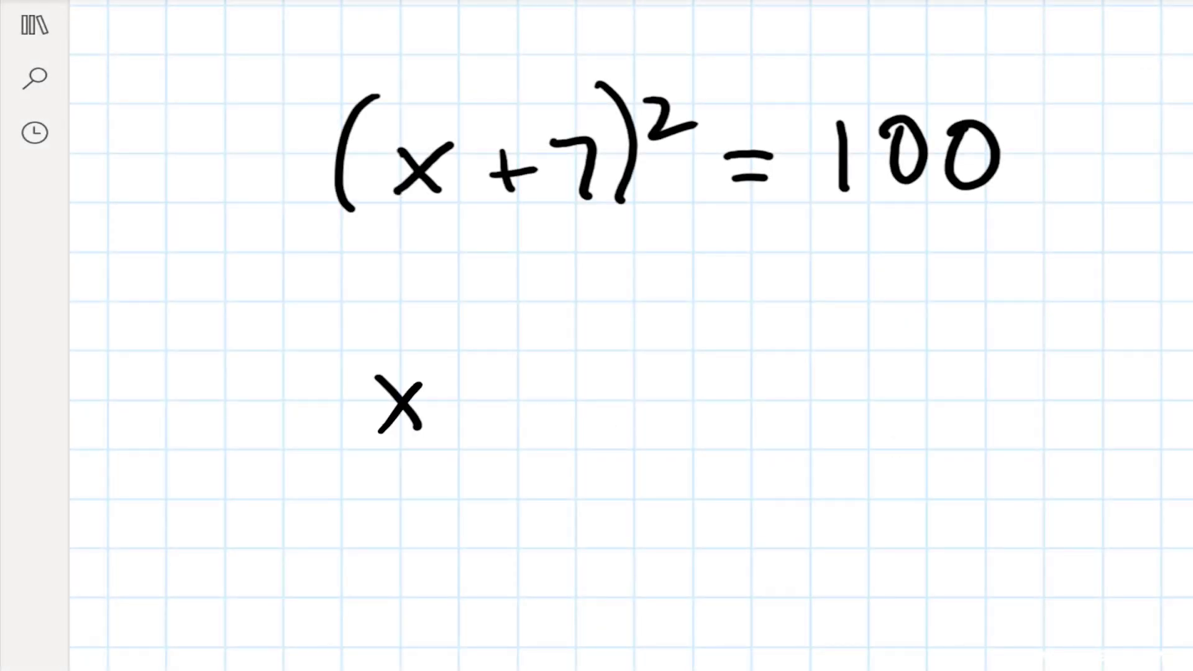
left_click_drag(572, 377, 601, 430)
left_click_drag(635, 338, 613, 474)
left_click_drag(373, 330, 353, 466)
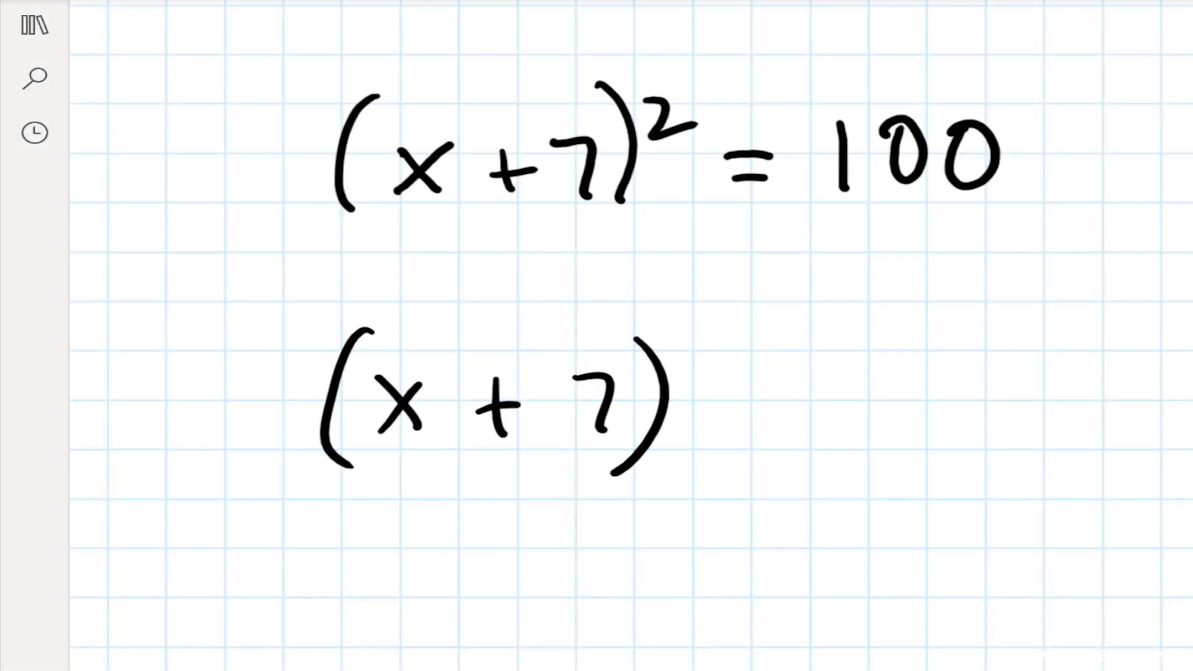
left_click_drag(855, 382, 864, 414)
left_click_drag(895, 385, 848, 492)
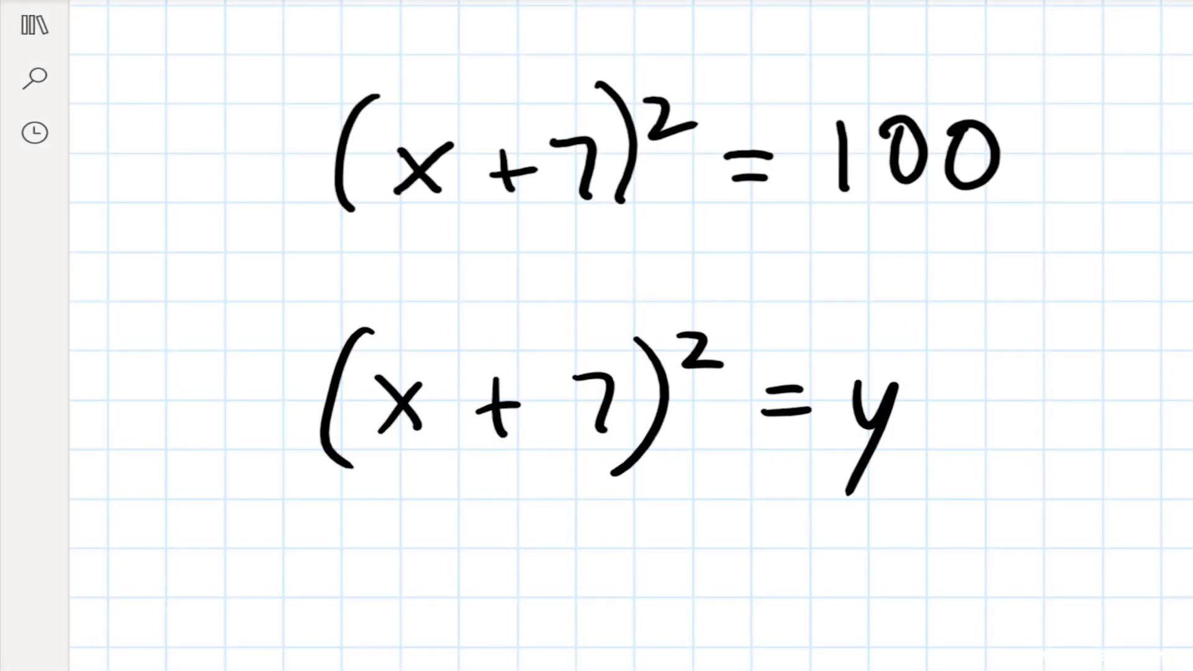
- Plot the handwritten equation (x + 7)² = y with the Maths tool and insert its graph below the equation
mouse_move(320, 295)
left_mouse_down()
mouse_move(933, 579)
mouse_move(1048, 373)
left_mouse_up()
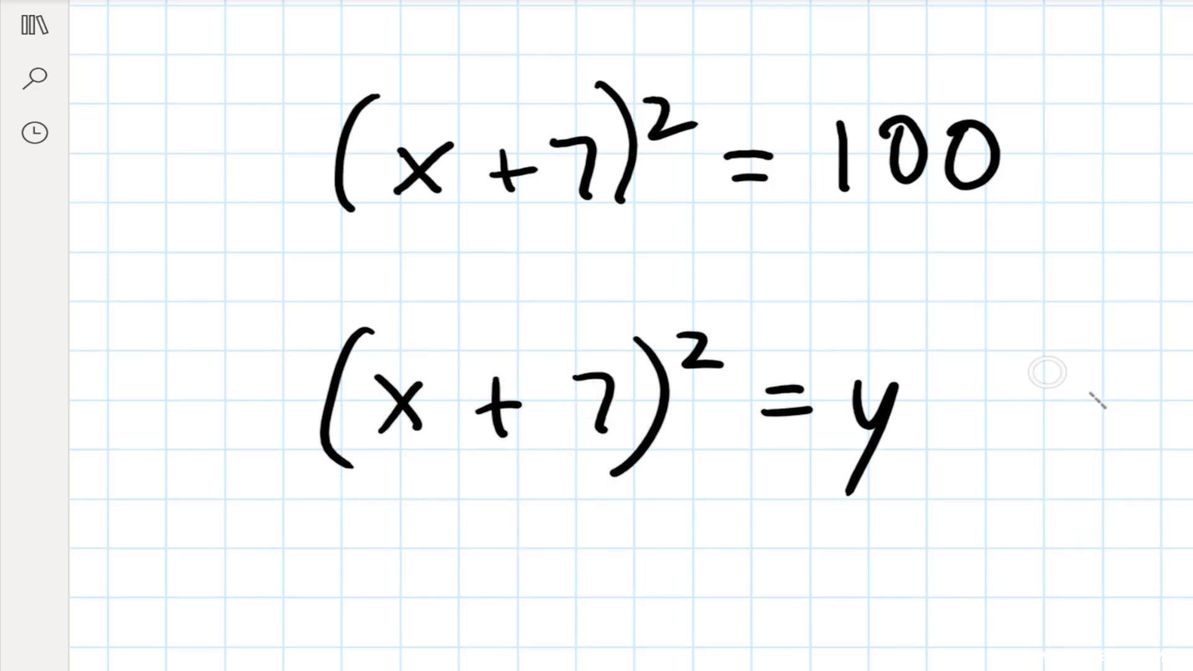
mouse_move(564, 269)
left_mouse_down()
mouse_move(333, 578)
mouse_move(1105, 457)
left_mouse_up()
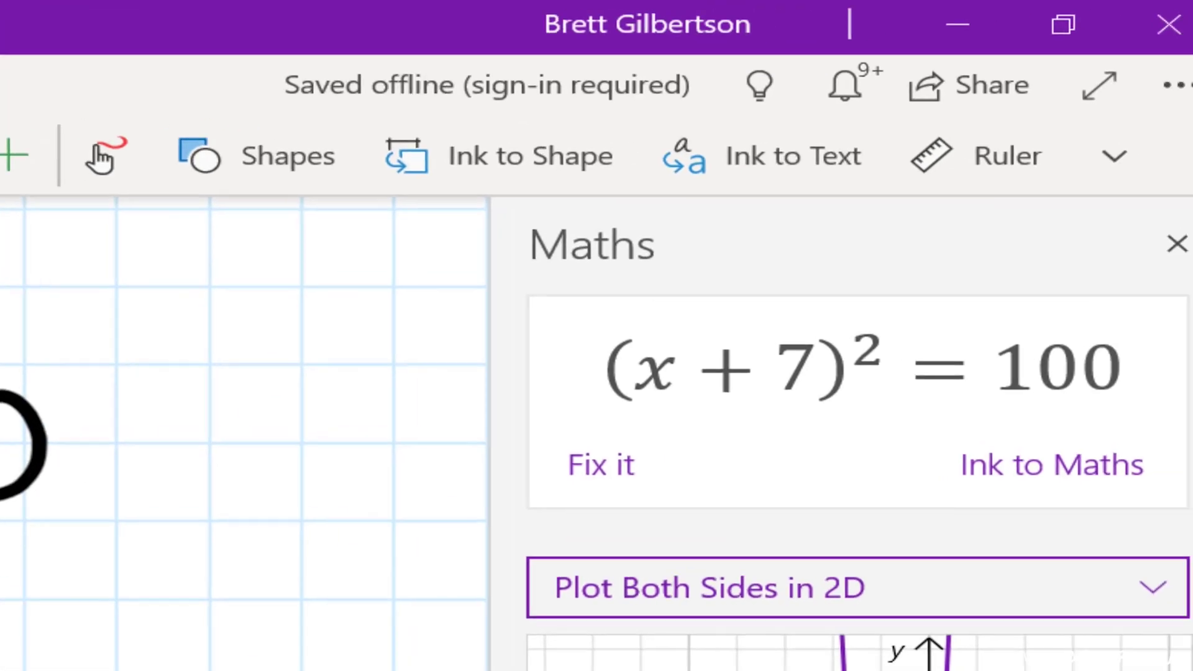
left_click(1081, 166)
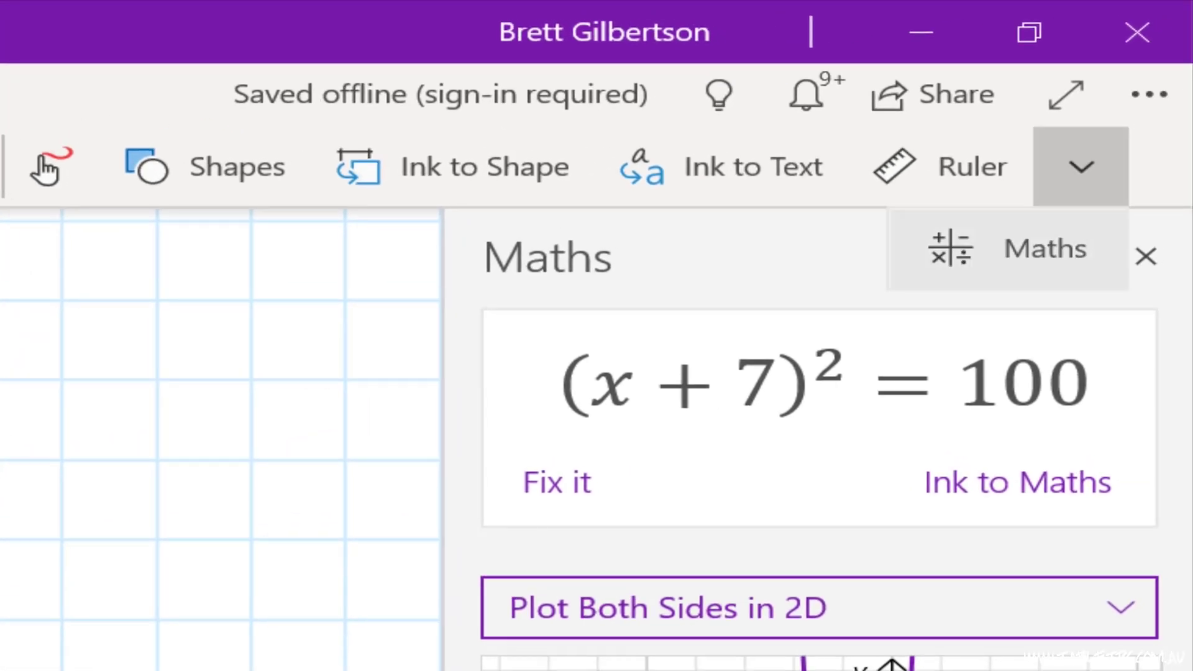
left_click(1006, 248)
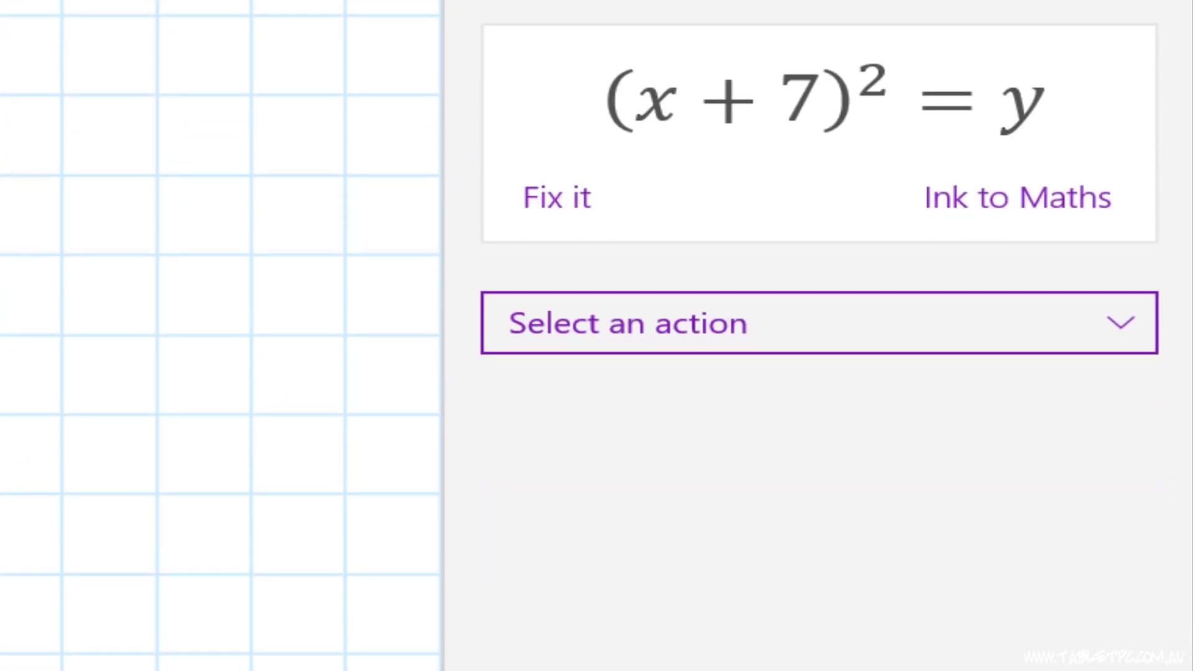
left_click(820, 585)
left_click(580, 397)
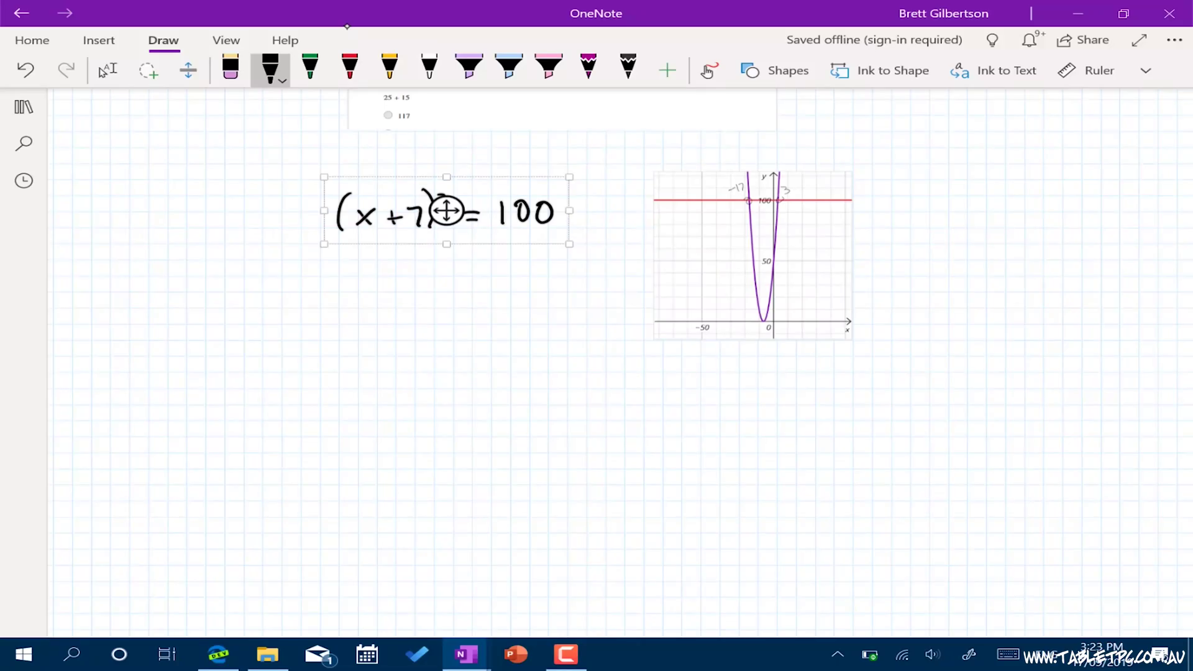
- Open the selected equation (x + 7)² = 100 in the Maths tool and solve it for x
left_click(1145, 71)
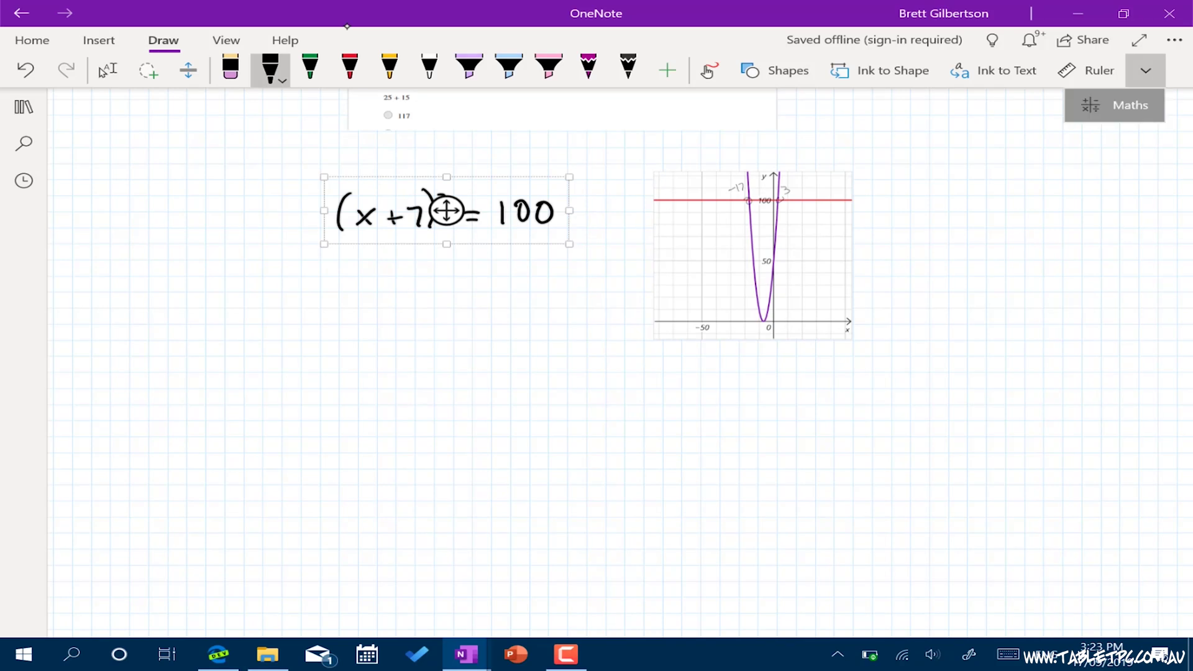
left_click(1118, 104)
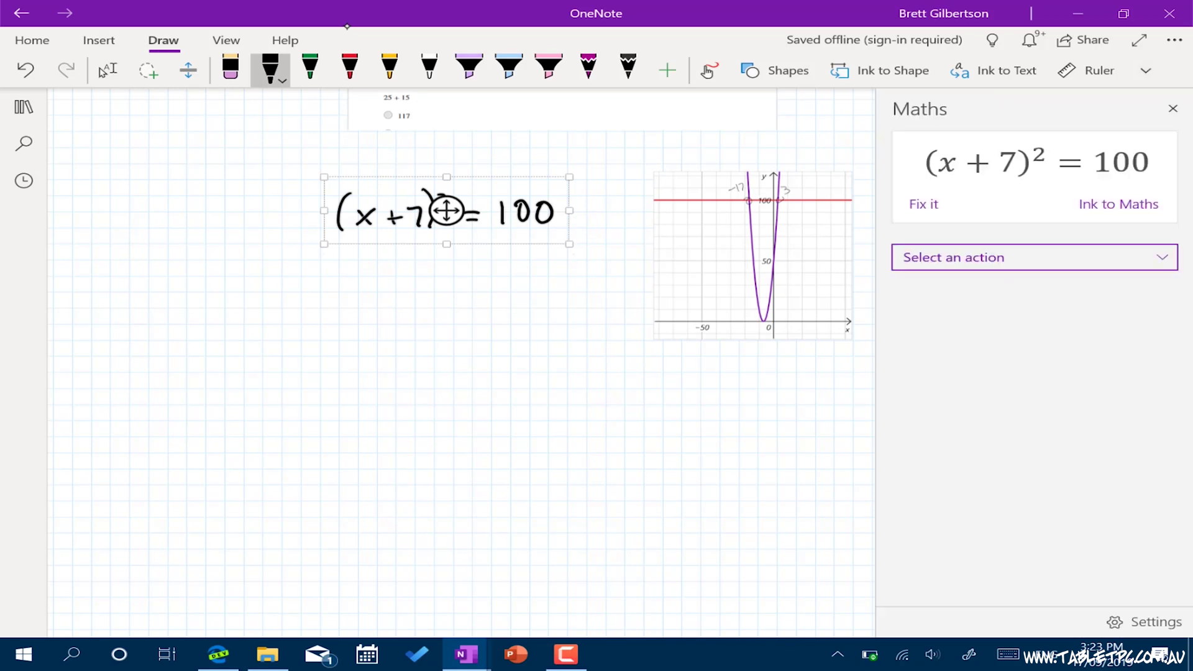
left_click(1034, 257)
left_click(926, 229)
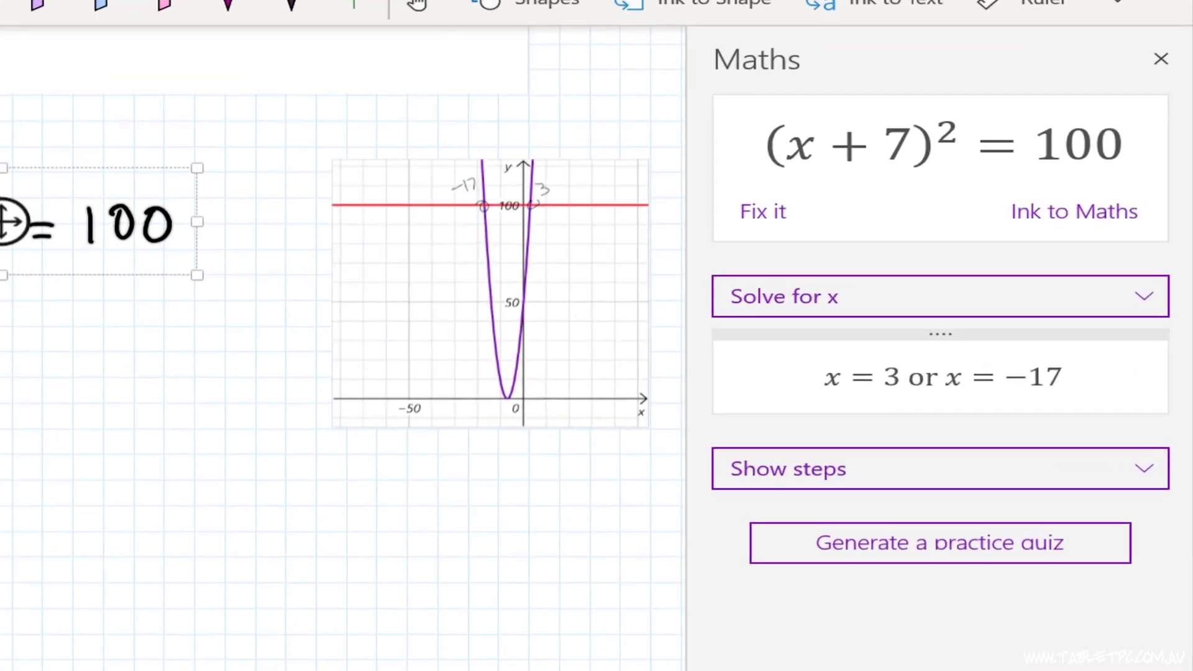
- Show the solution's steps using the quadratic formula and read through them
left_click(883, 531)
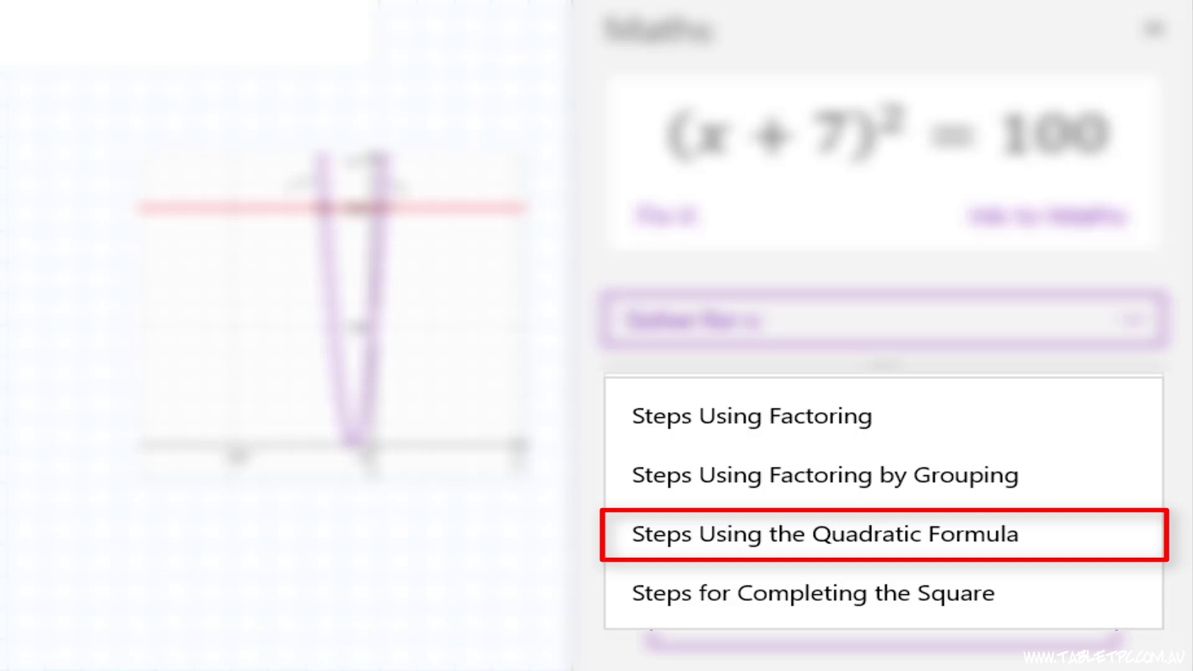
left_click(964, 534)
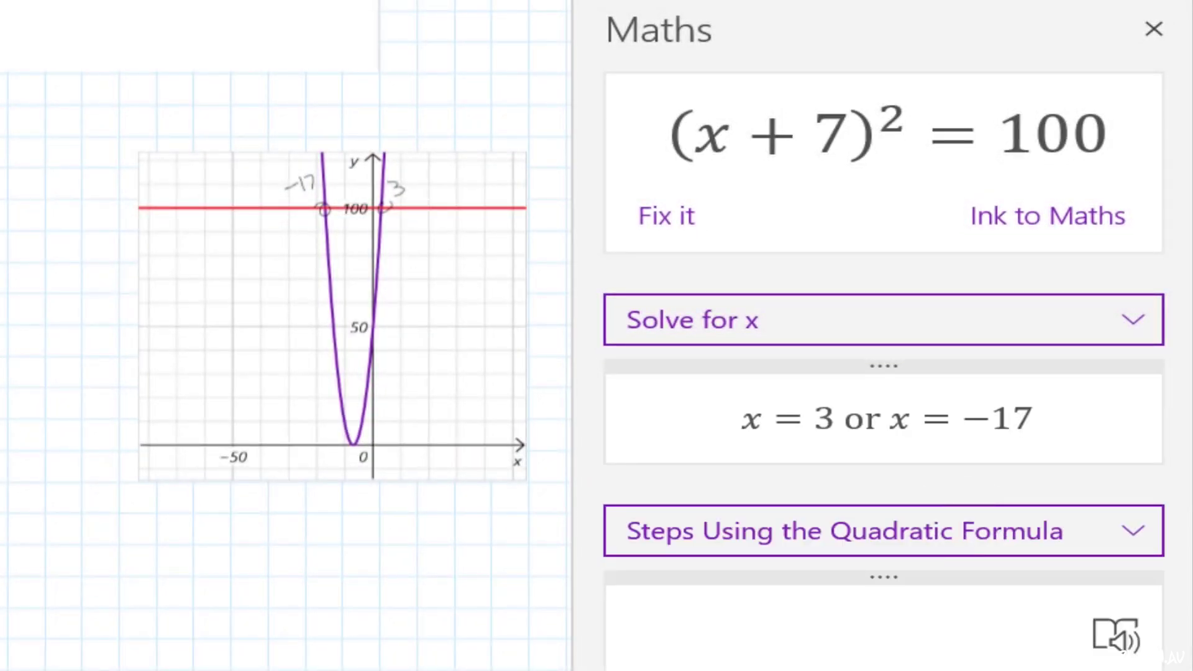
scroll(996, 559, "down", 5)
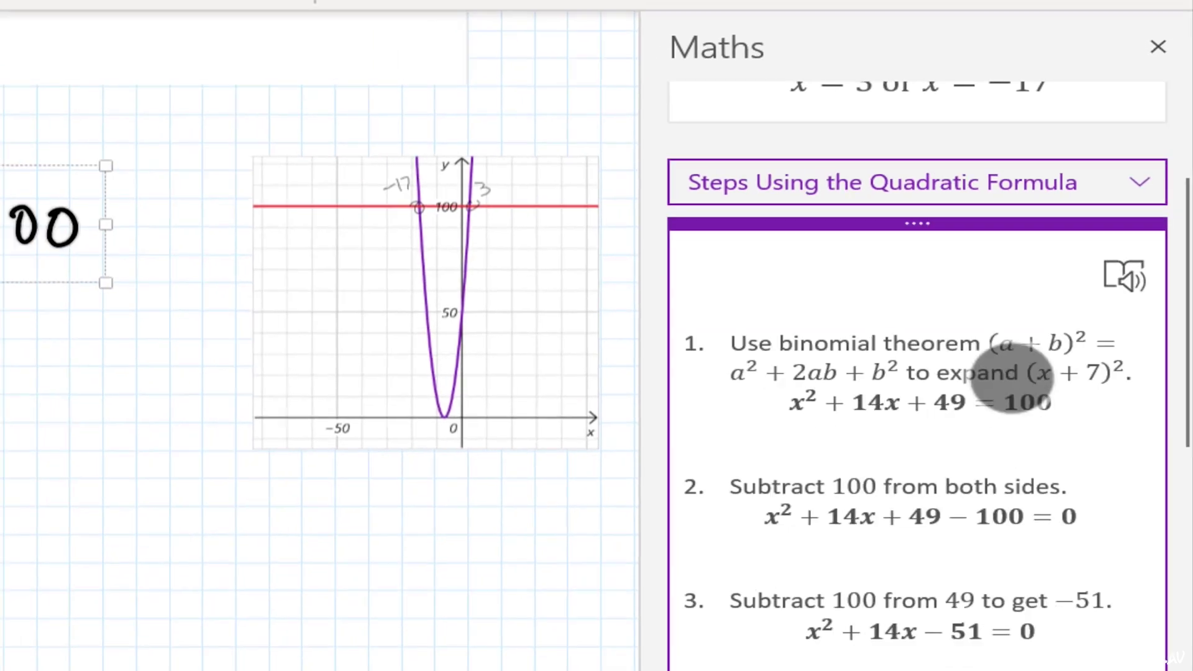
scroll(1086, 341, "down", 6)
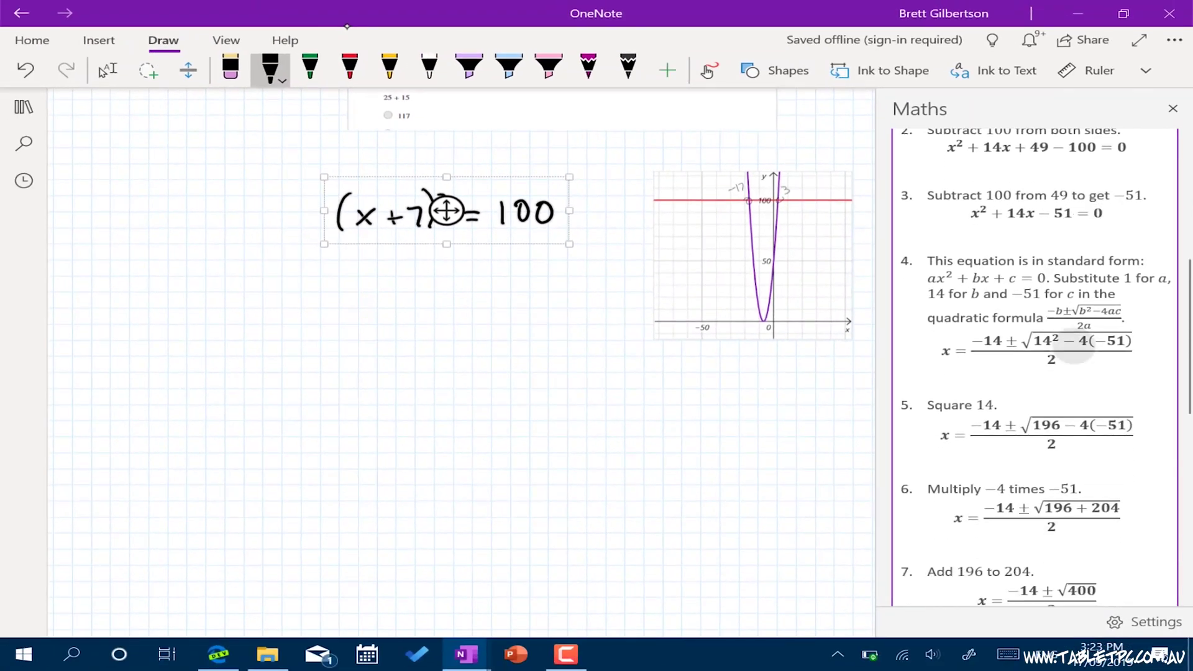
scroll(1097, 339, "down", 5)
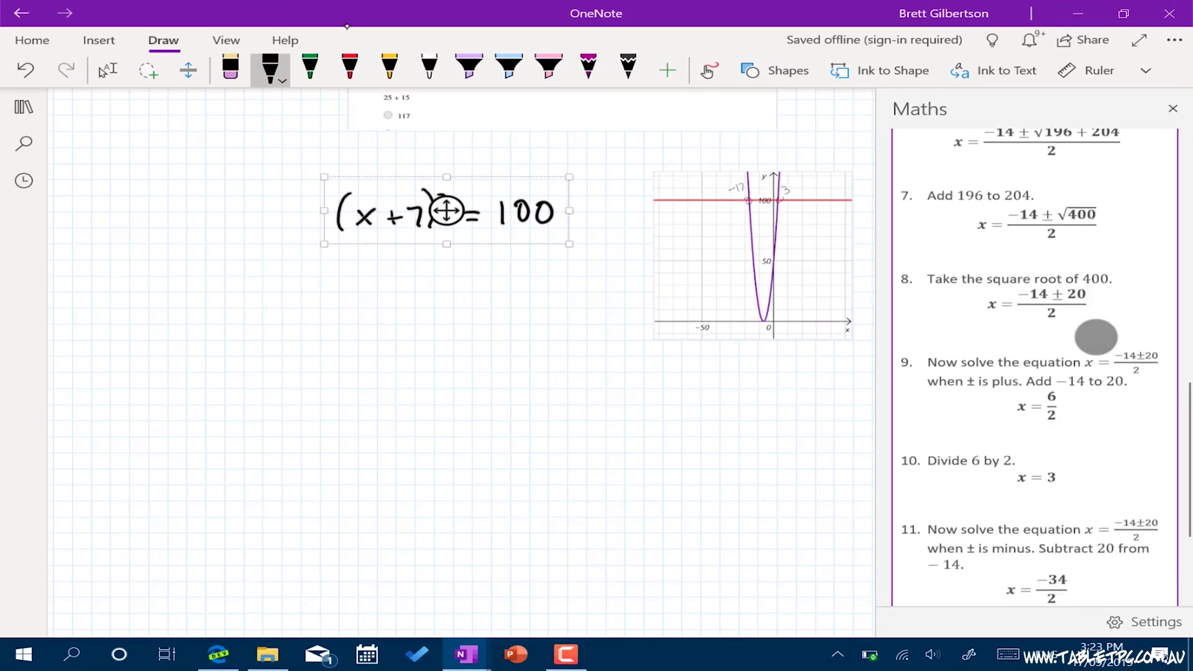
scroll(1098, 339, "down", 3)
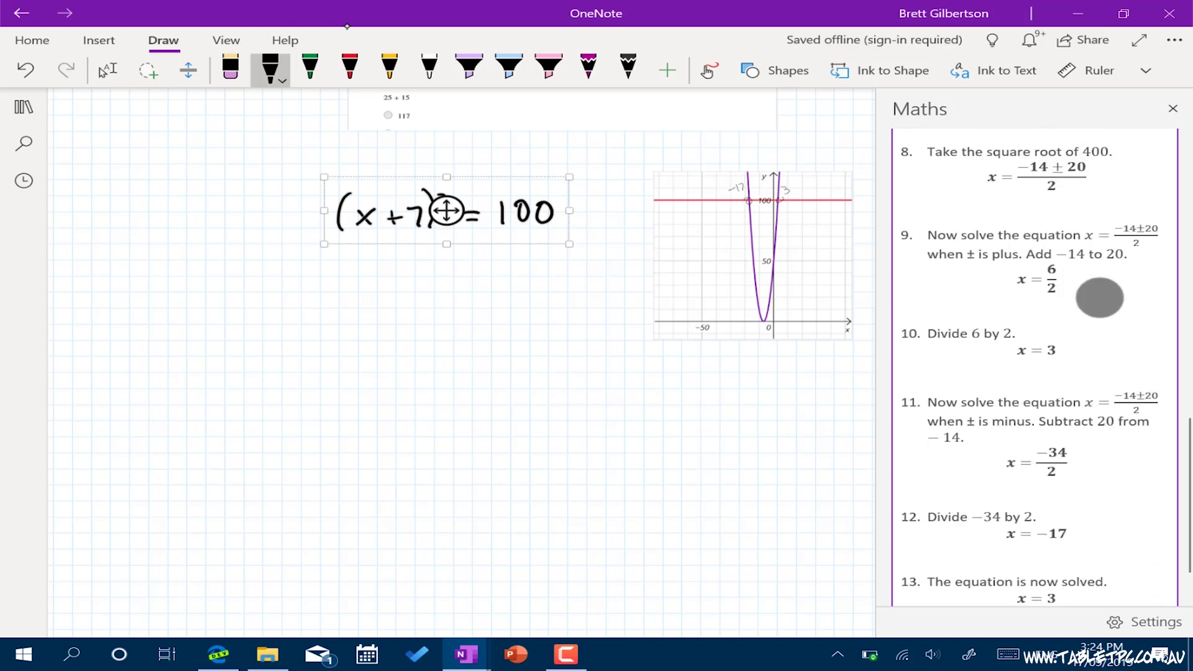
scroll(1093, 214, "up", 15)
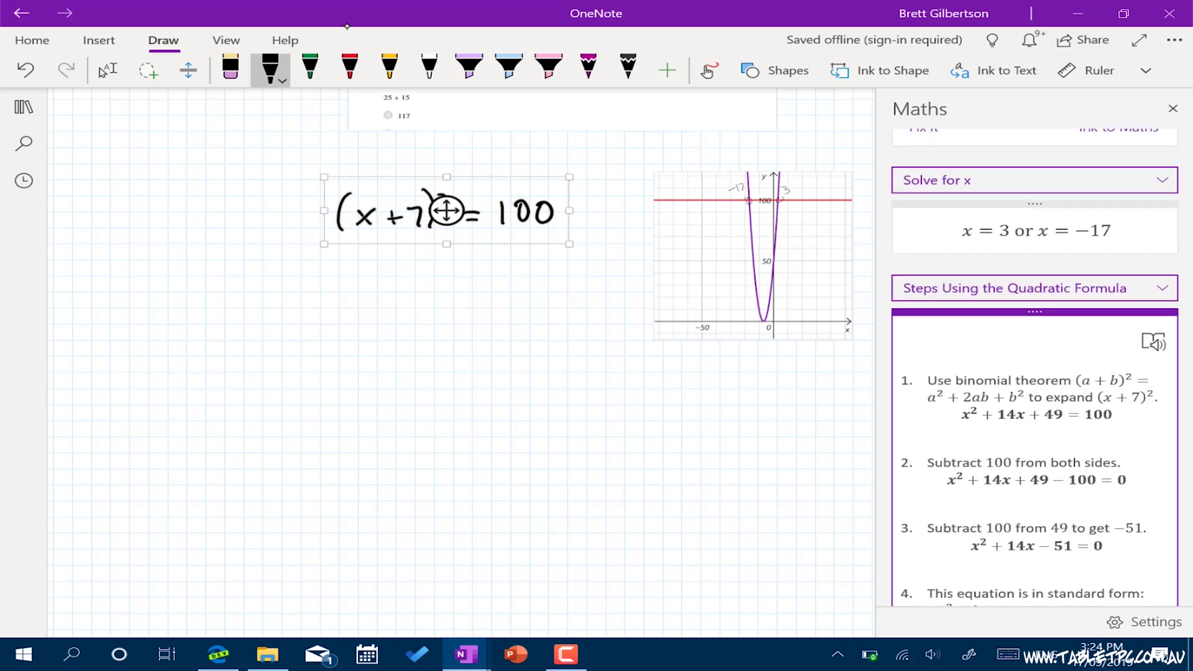
- Place the quadratic formula steps on the page below the handwritten equation
left_click_drag(1025, 312, 203, 336)
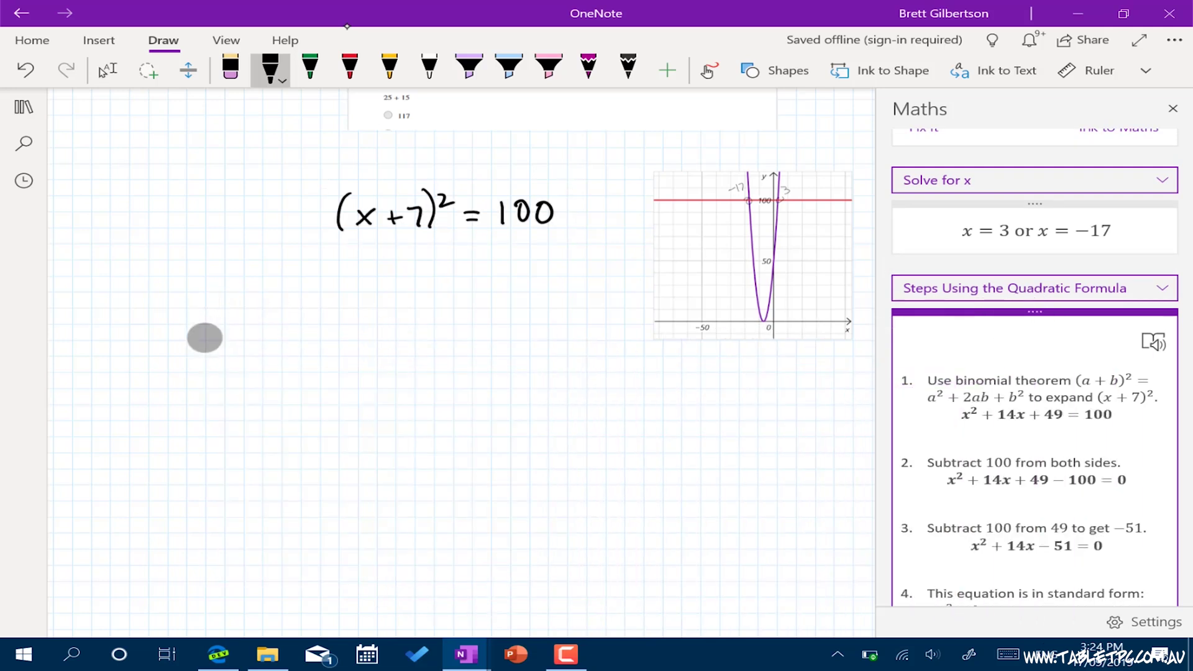
scroll(435, 360, "down", 3)
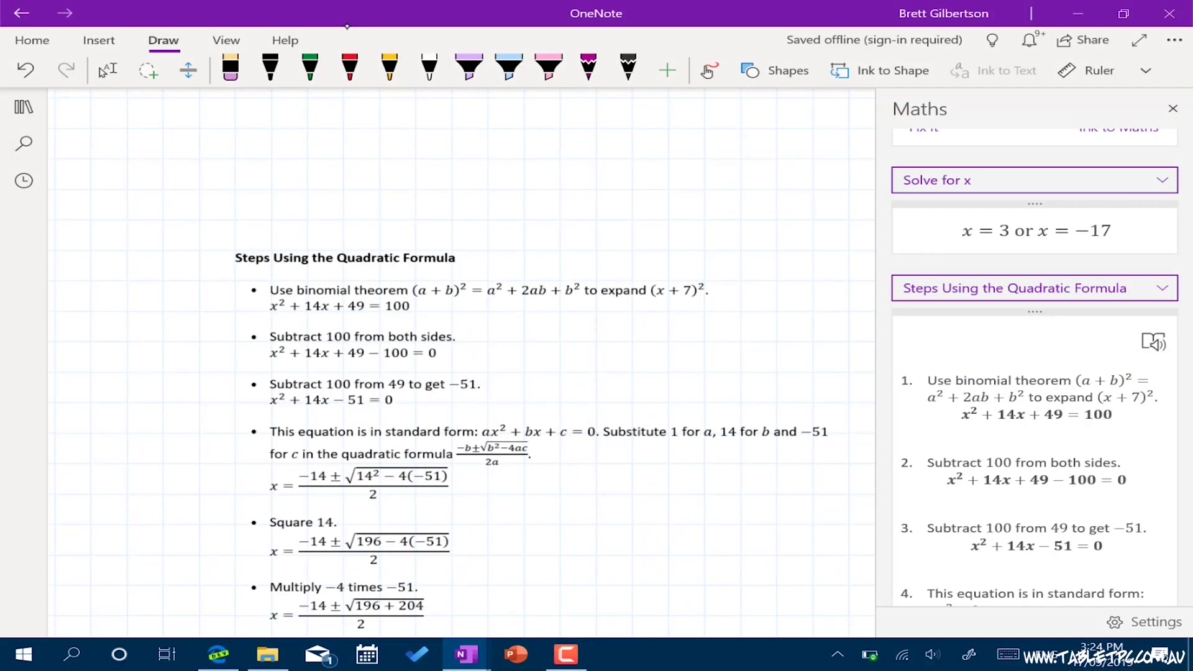
- Highlight the binomial theorem formula, −51 and x² + 14x − 51 = 0 in purple, and circle (x + 7)² in red
left_click_drag(408, 287, 572, 291)
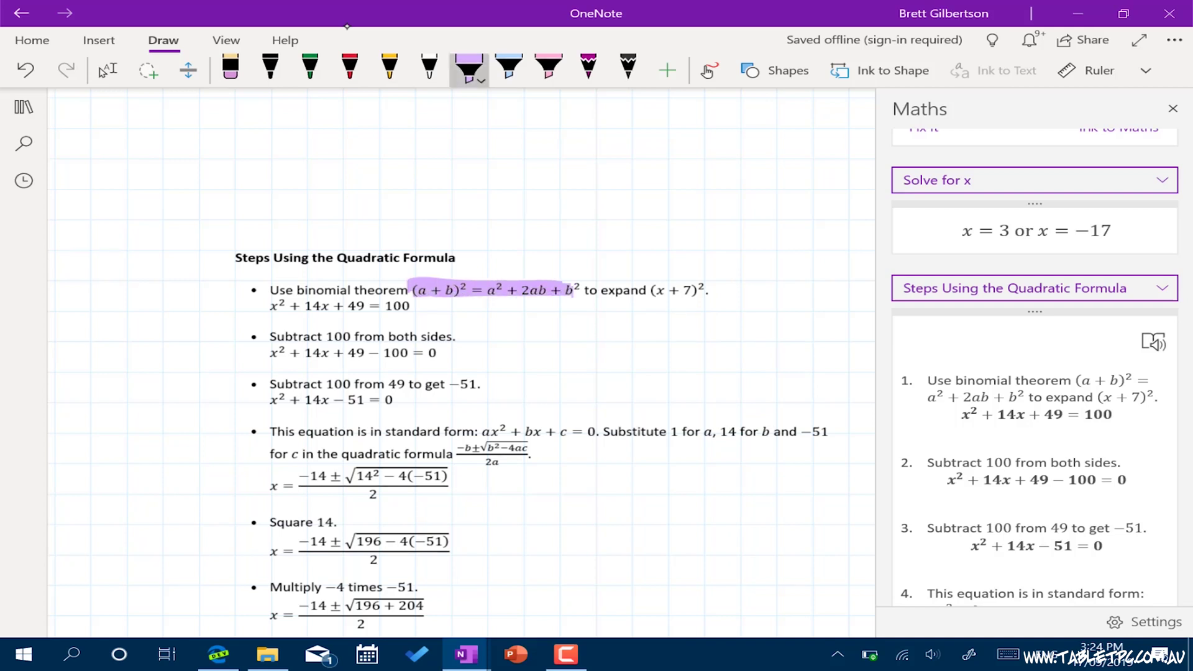
left_click(349, 67)
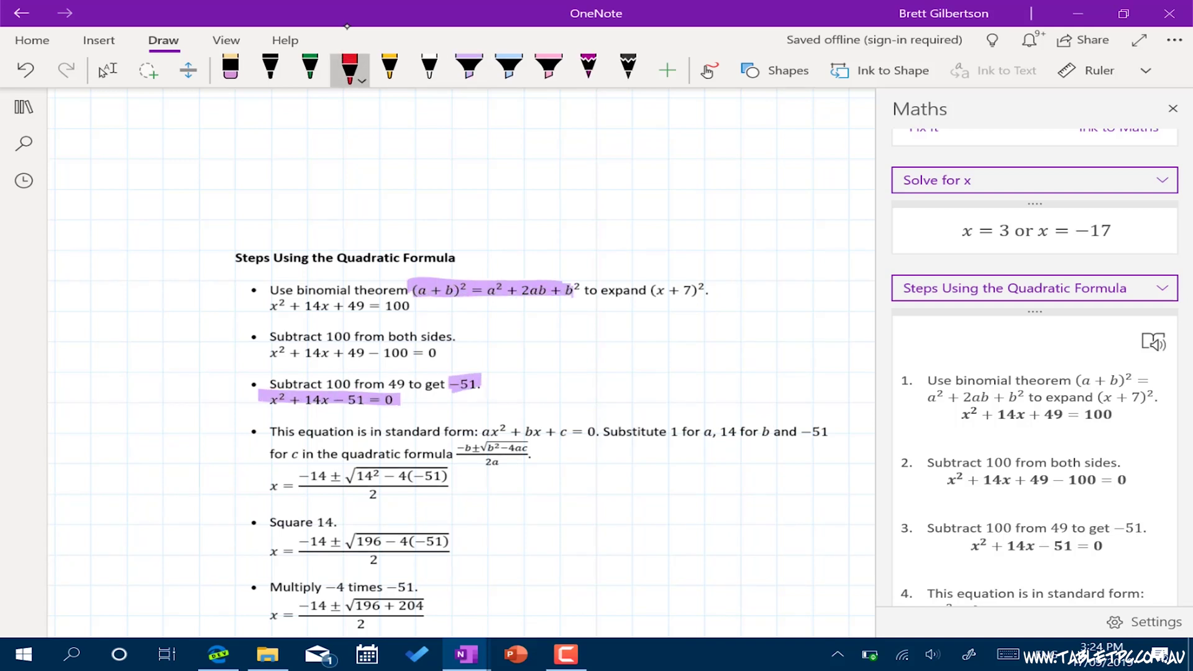
left_click_drag(701, 268, 691, 261)
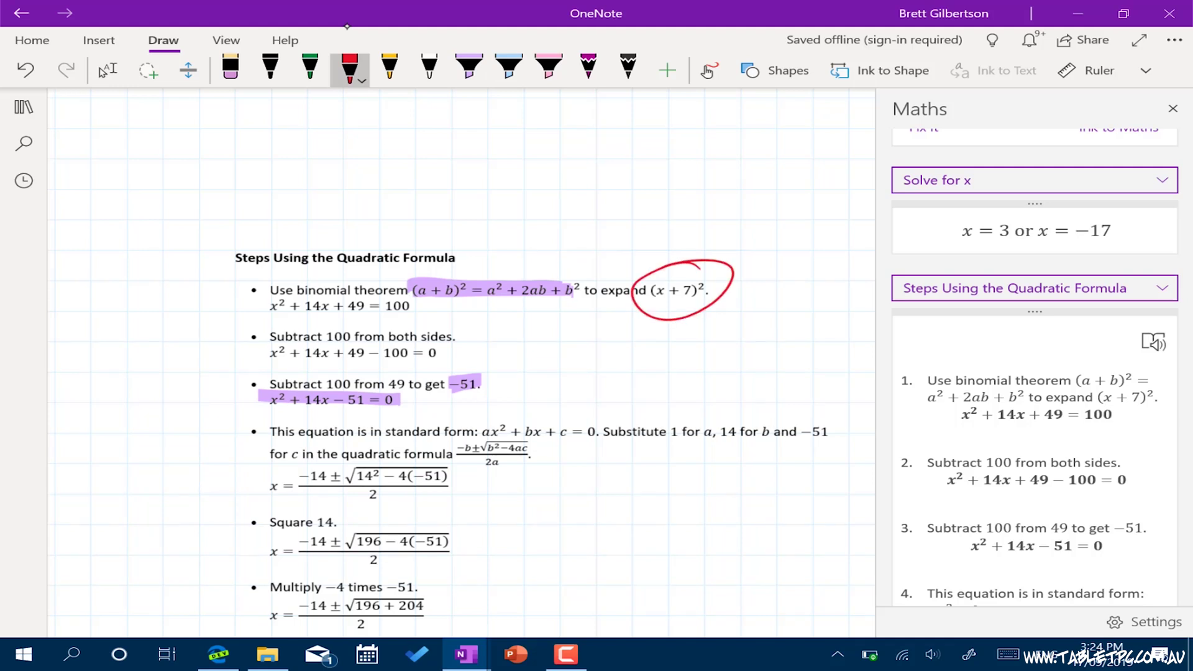